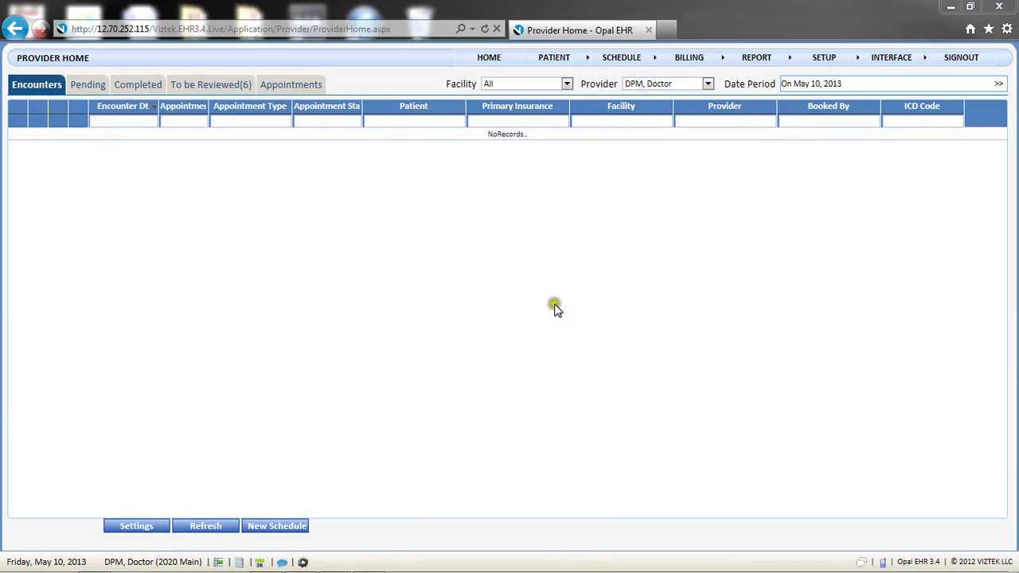
- Start a new patient registration from the PATIENT menu
{"action": "mouse_move", "coordinate": [579, 64]}
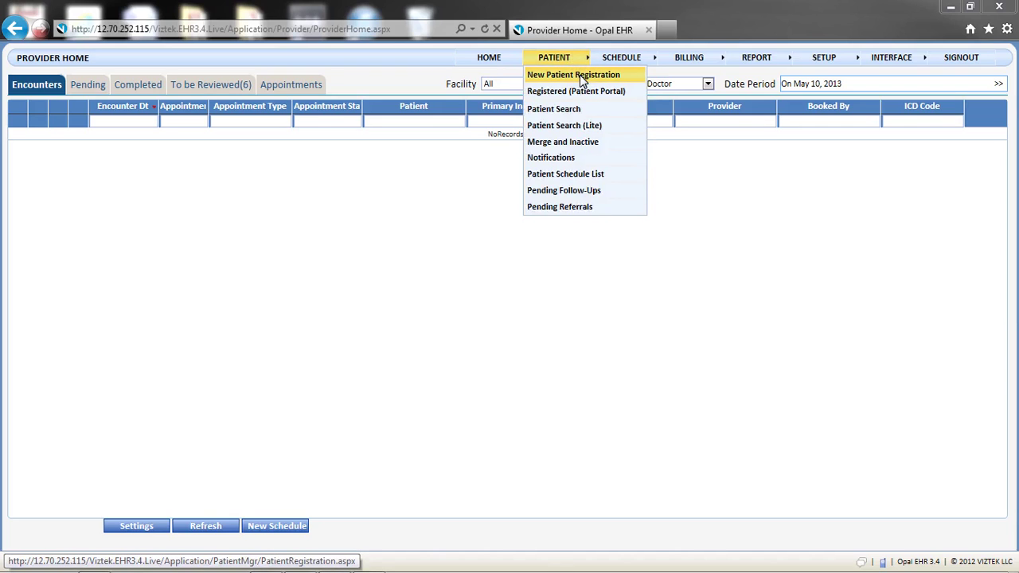
{"action": "left_click", "coordinate": [581, 78]}
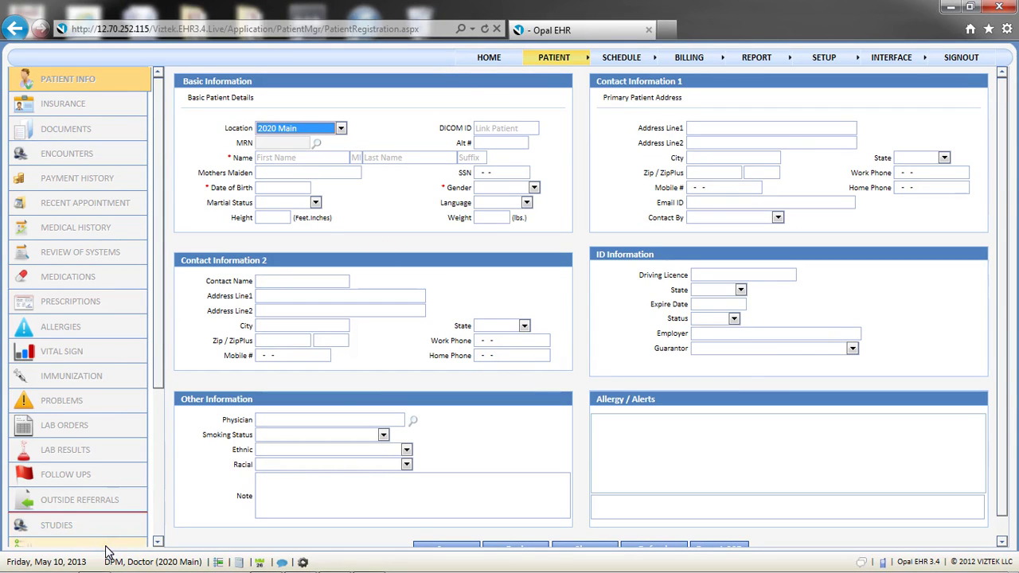
- Set Location to 2020 Main and enter the patient's first and last name
{"action": "left_click", "coordinate": [341, 129]}
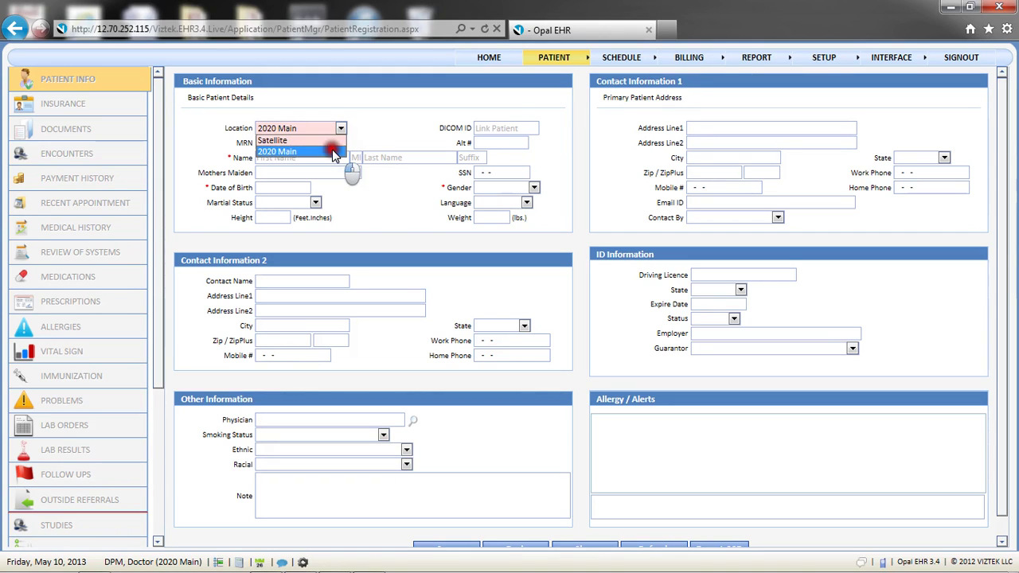
{"action": "left_click", "coordinate": [333, 151]}
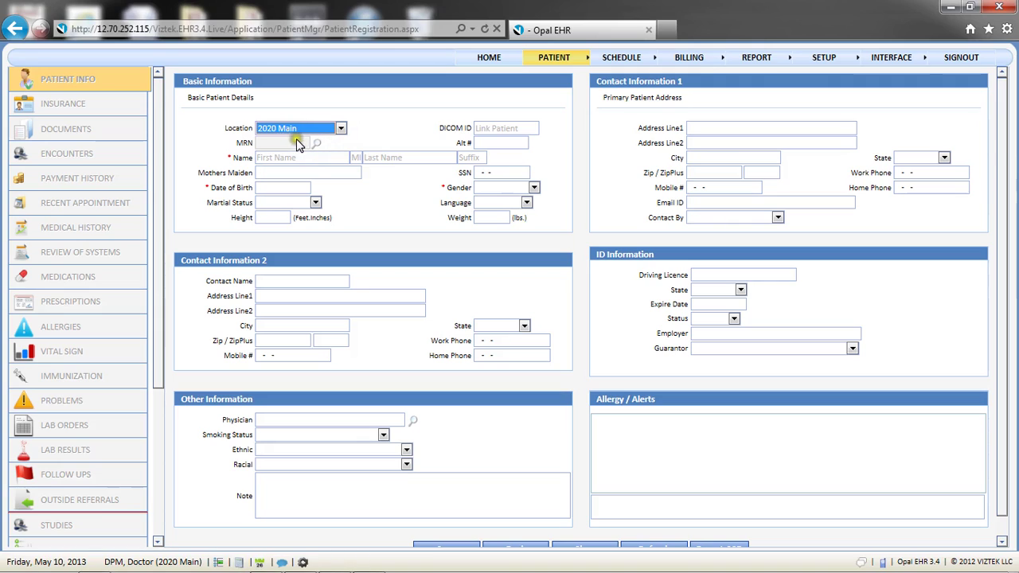
{"action": "left_click", "coordinate": [296, 143]}
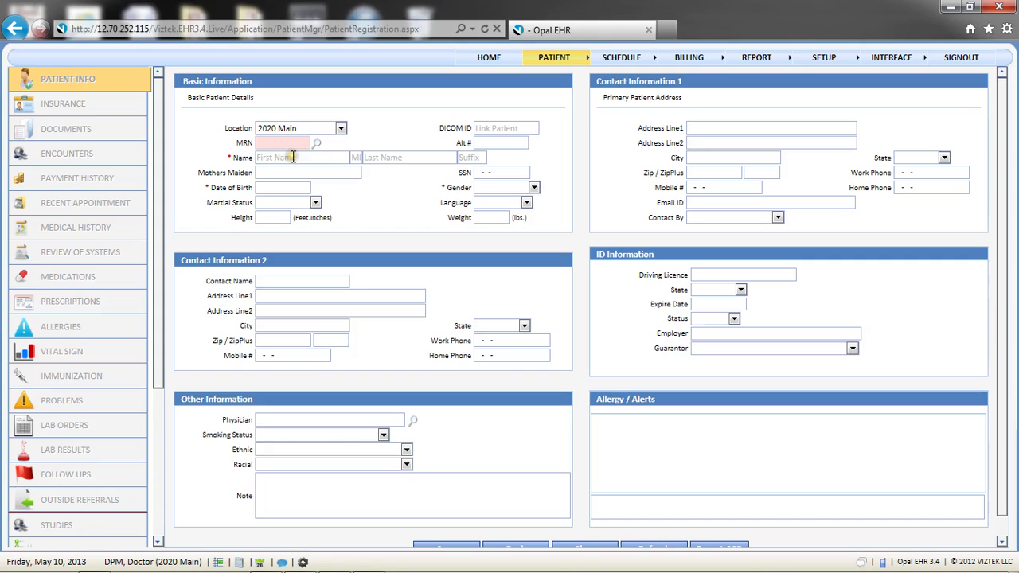
{"action": "left_click", "coordinate": [293, 157]}
{"action": "type", "text": "Tommy"}
{"action": "key", "text": "Tab"}
{"action": "key", "text": "Tab"}
{"action": "type", "text": "Tester"}
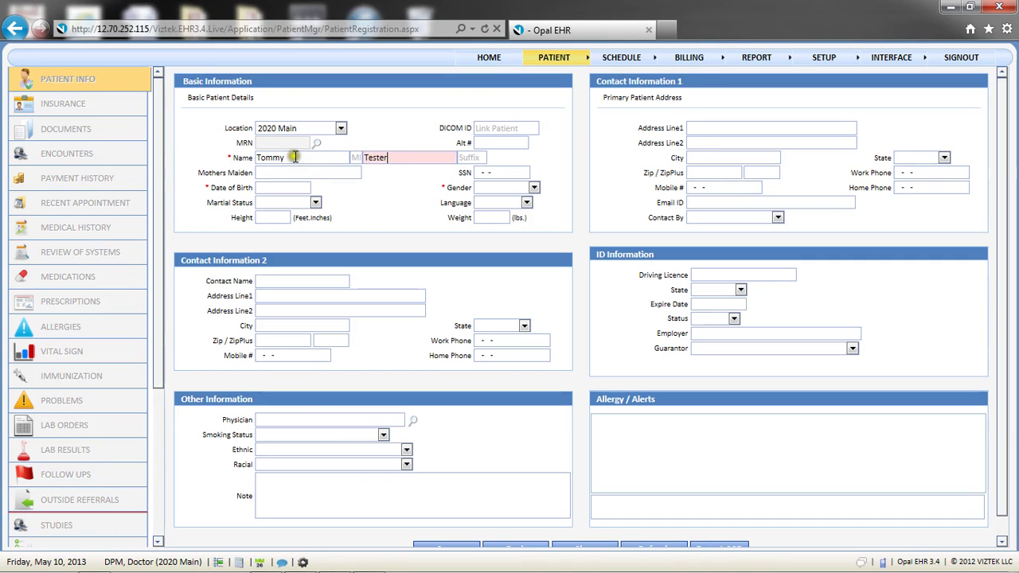
{"action": "key", "text": "Tab"}
{"action": "key", "text": "Tab"}
{"action": "key", "text": "Tab"}
{"action": "key", "text": "Tab"}
{"action": "type", "text": "09"}
{"action": "type", "text": "08197"}
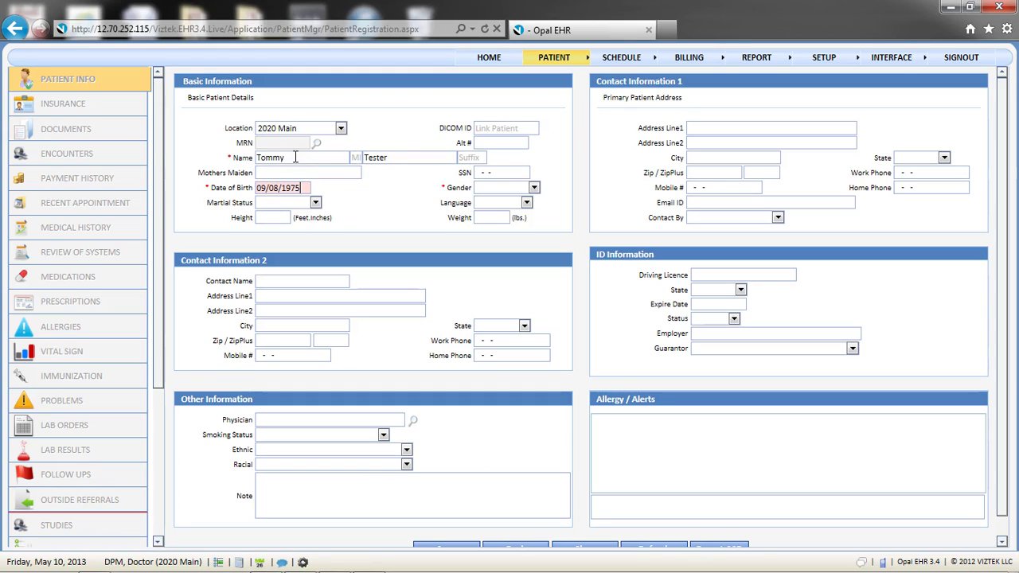
{"action": "type", "text": "5"}
{"action": "key", "text": "Tab"}
{"action": "key", "text": "m"}
{"action": "key", "text": "Tab"}
{"action": "key", "text": "m"}
{"action": "key", "text": "Tab"}
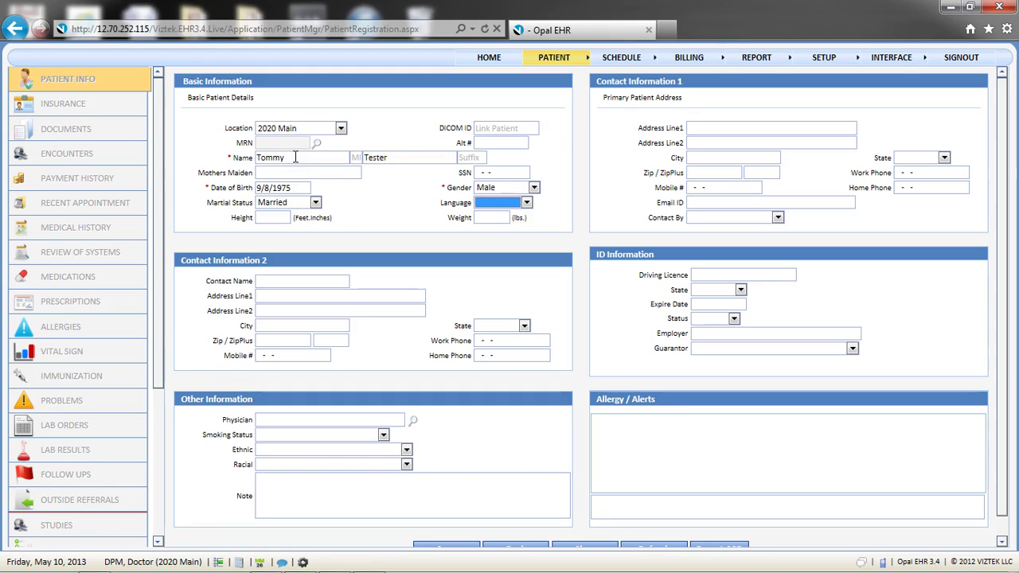
{"action": "key", "text": "Tab"}
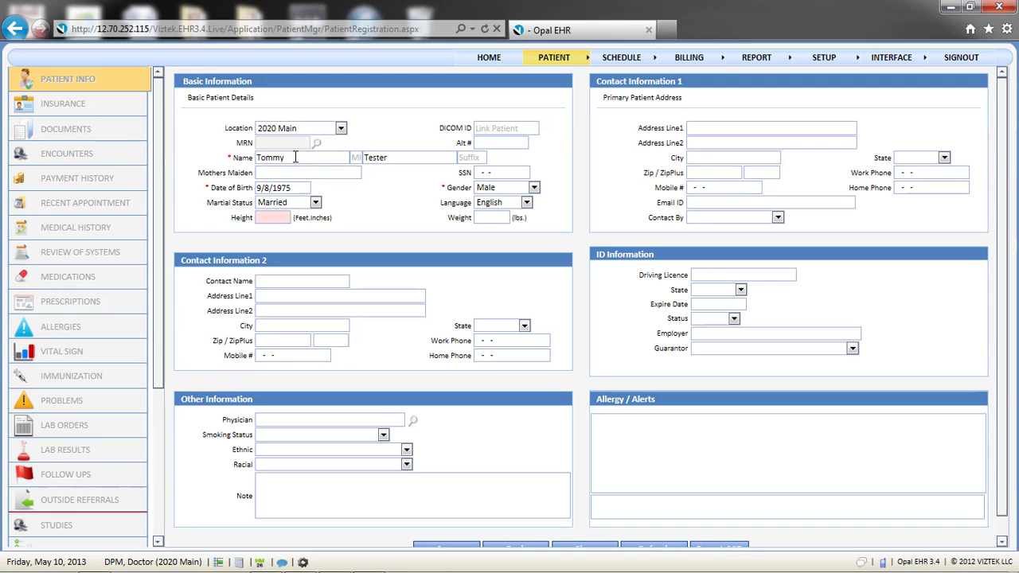
- Close the referring physician list without adding one, leaving Physician blank, and save the registration
{"action": "left_click", "coordinate": [271, 419]}
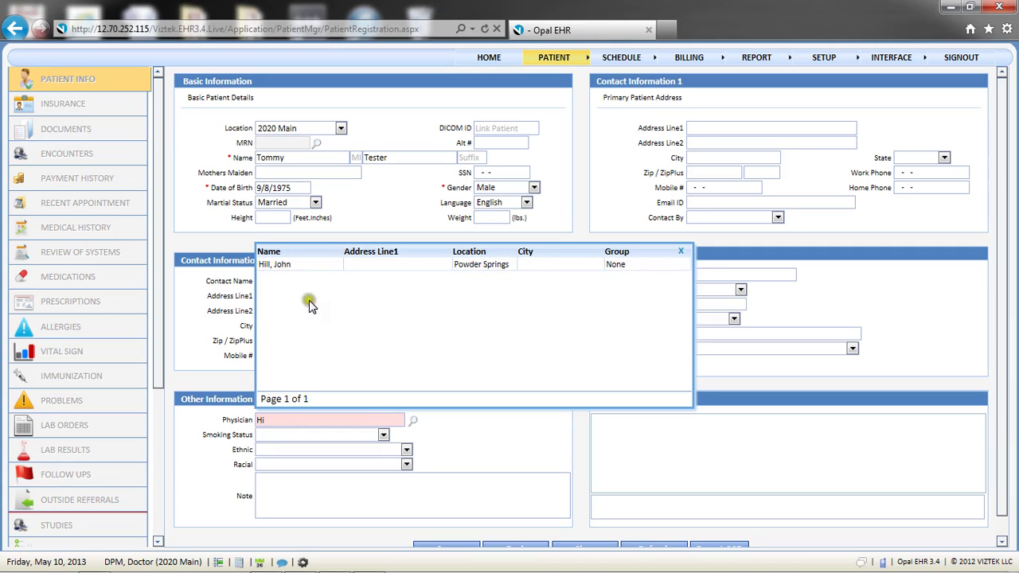
{"action": "left_click", "coordinate": [413, 425]}
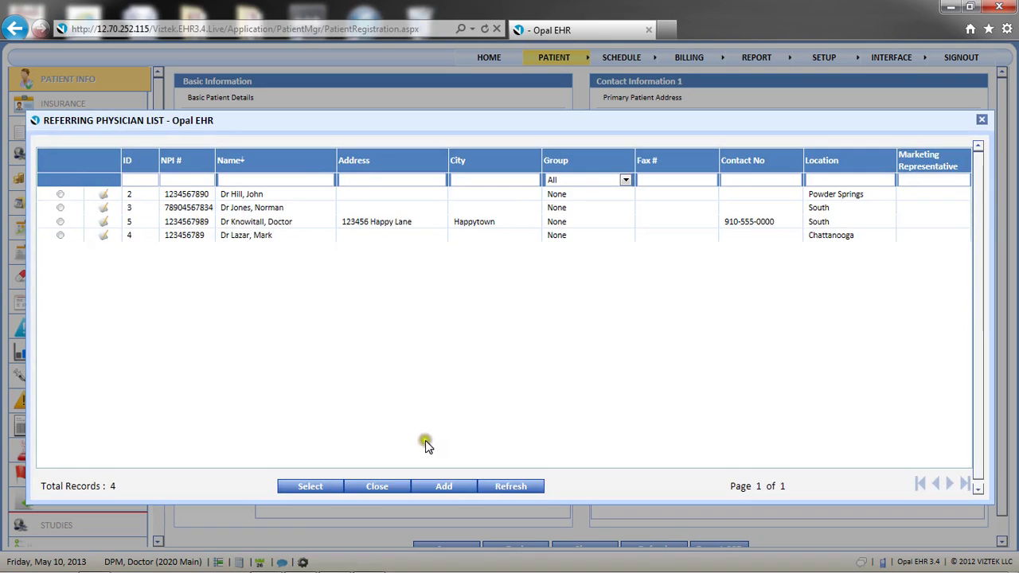
{"action": "left_click", "coordinate": [439, 487]}
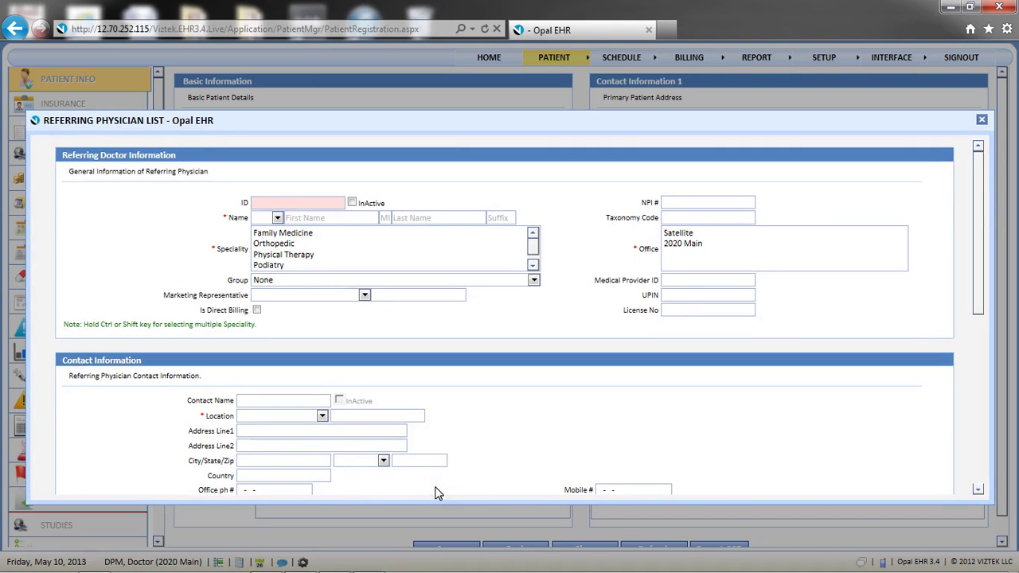
{"action": "left_click", "coordinate": [981, 119]}
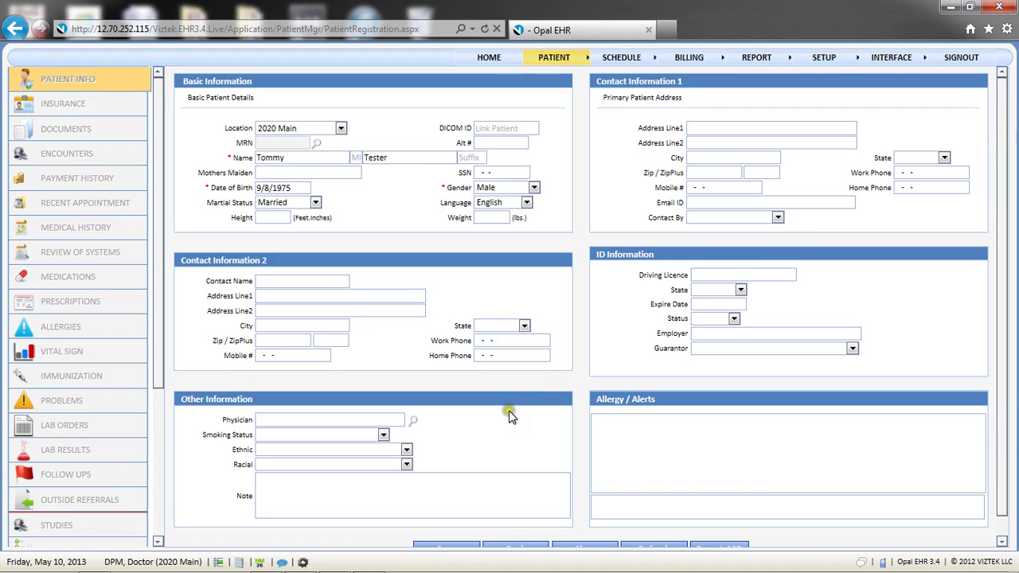
{"action": "scroll", "coordinate": [509, 415], "scroll_direction": "down", "scroll_amount": 1}
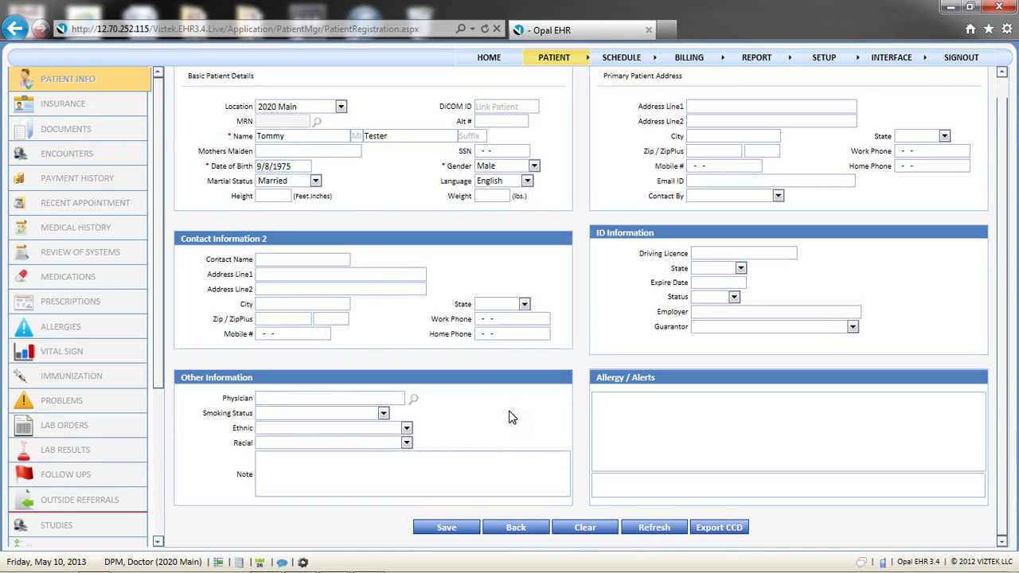
{"action": "left_click", "coordinate": [448, 529]}
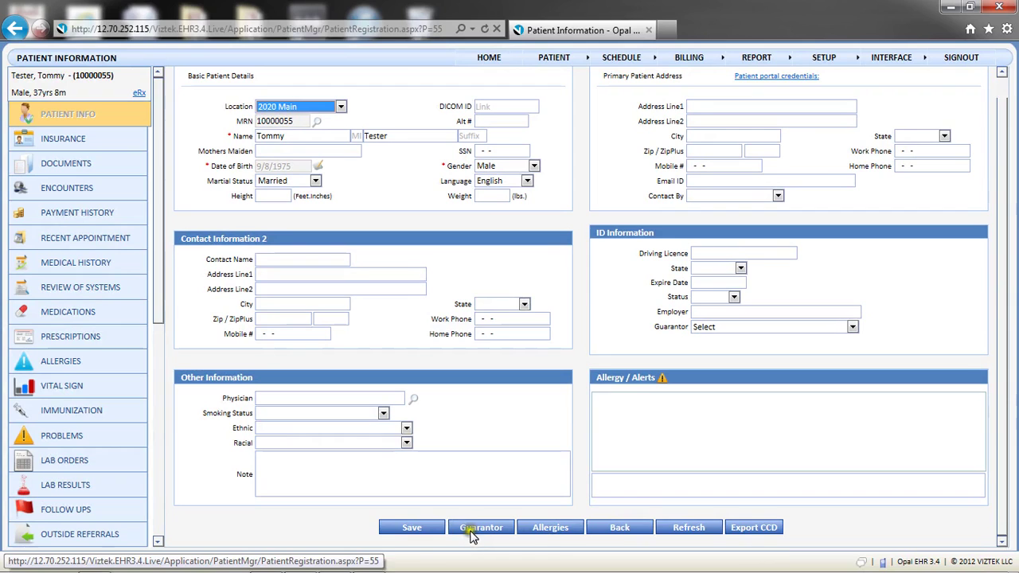
- Add a guarantor with the guarantor's first name, last name and birth date, then close the window
{"action": "left_click", "coordinate": [471, 529]}
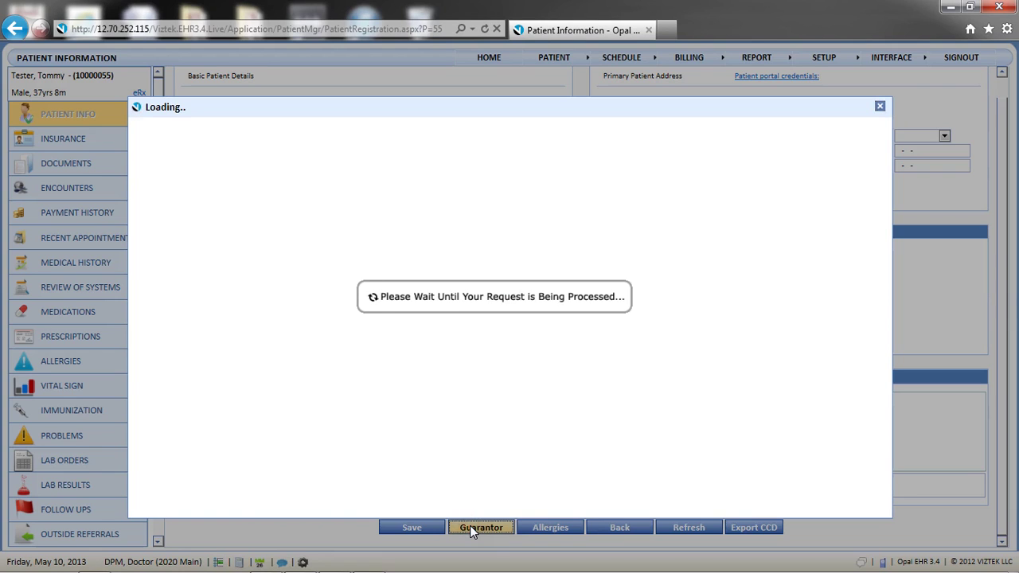
{"action": "left_click", "coordinate": [415, 265]}
{"action": "type", "text": "N"}
{"action": "key", "text": "BackSpace"}
{"action": "type", "text": "Mpo"}
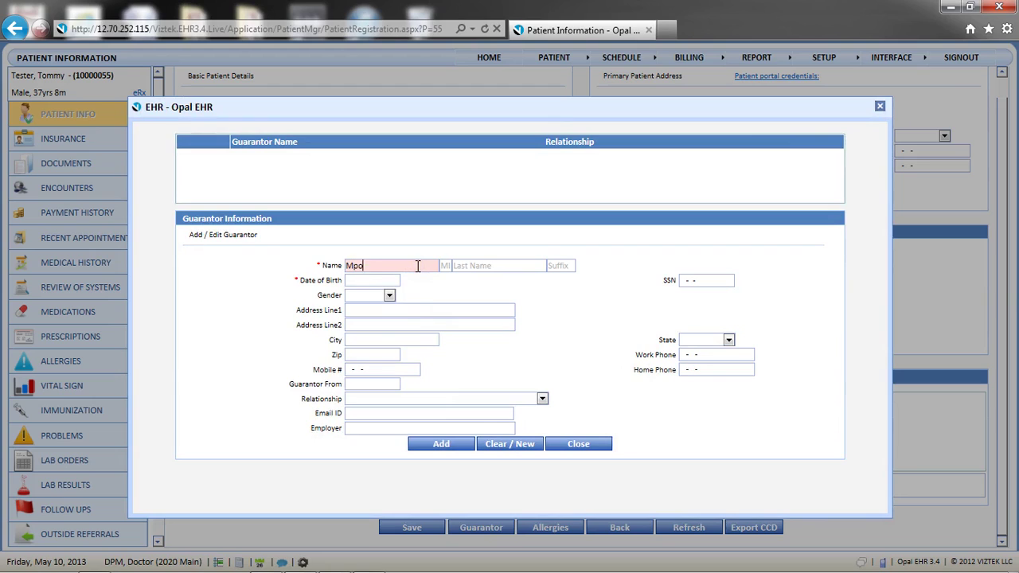
{"action": "key", "text": "Tab"}
{"action": "type", "text": "Test"}
{"action": "key", "text": "Tab"}
{"action": "key", "text": "Tab"}
{"action": "type", "text": "010"}
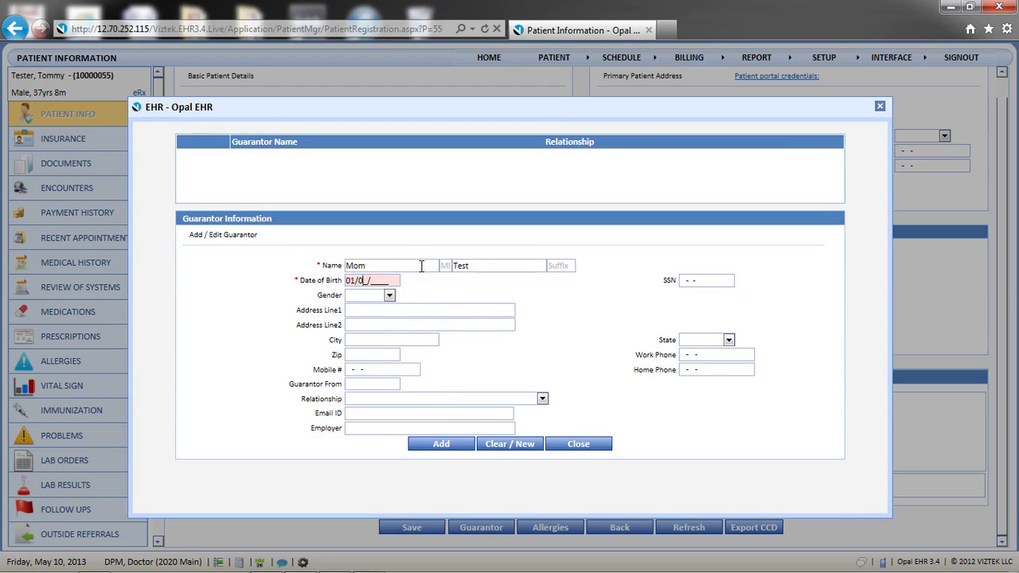
{"action": "type", "text": "11950"}
{"action": "key", "text": "Tab"}
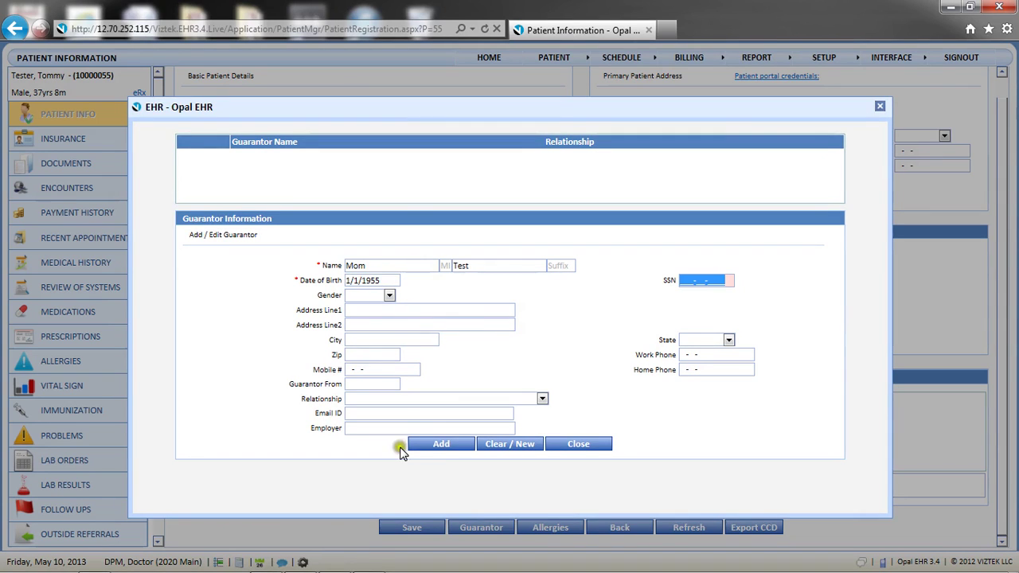
{"action": "left_click", "coordinate": [436, 445]}
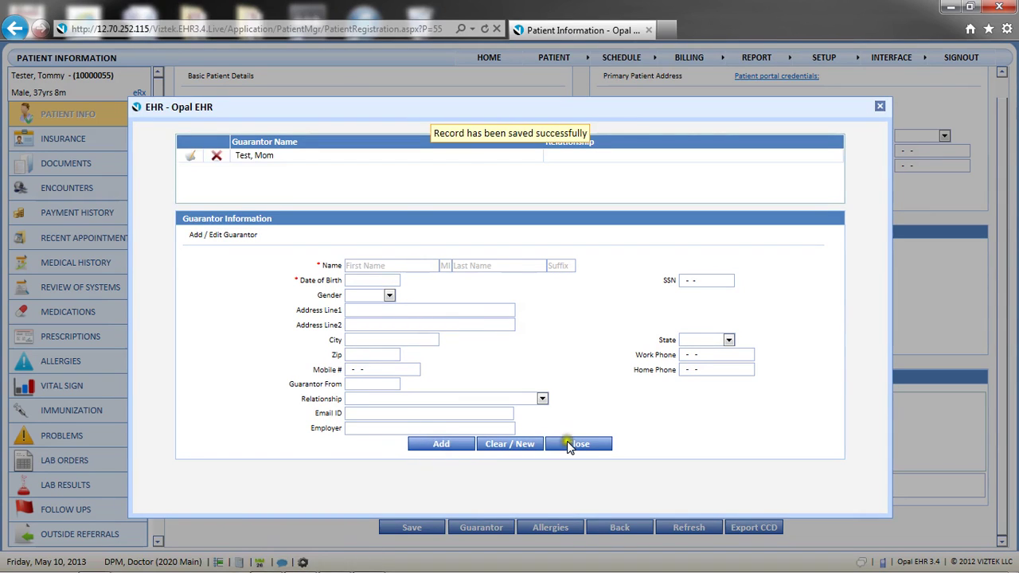
{"action": "left_click", "coordinate": [571, 444]}
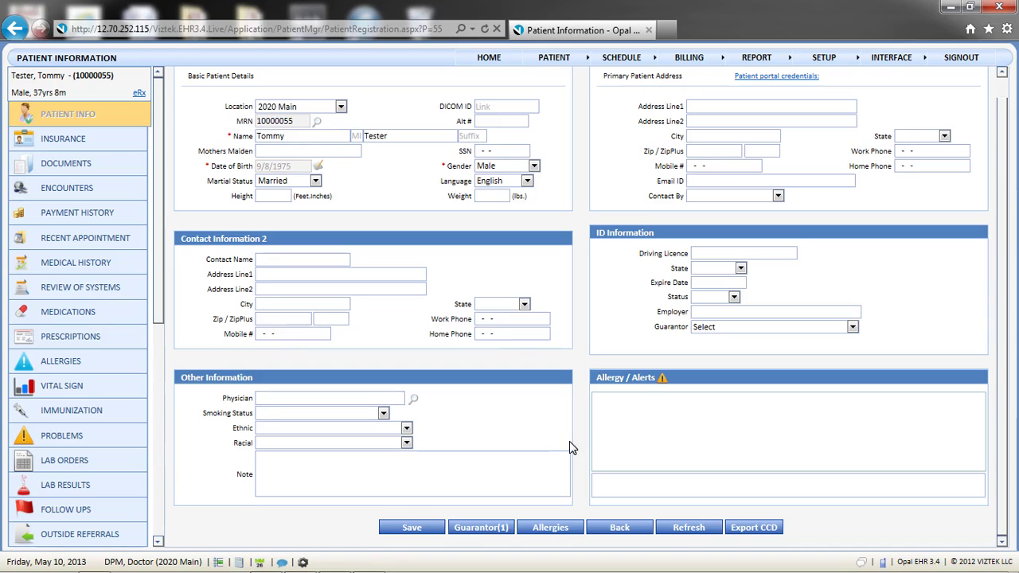
- Save an Always Late patient alert and go to the patient's Insurance page
{"action": "left_click", "coordinate": [551, 529]}
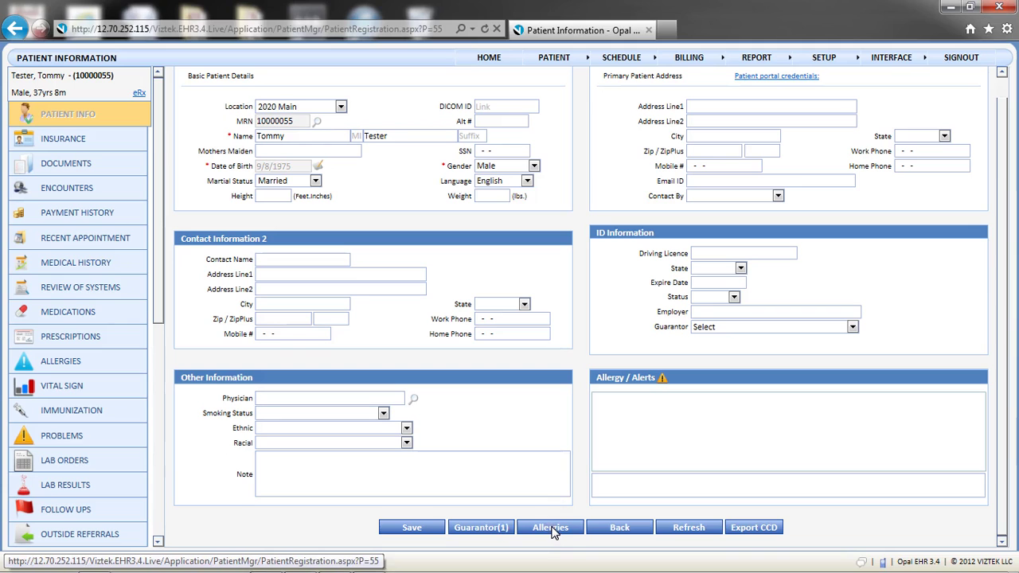
{"action": "left_click", "coordinate": [551, 530]}
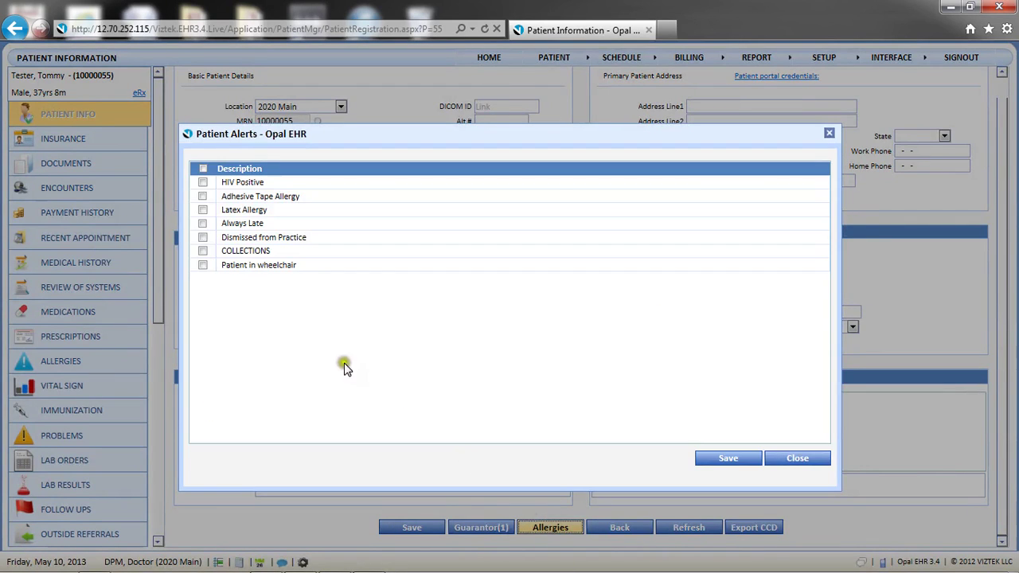
{"action": "left_click", "coordinate": [203, 225]}
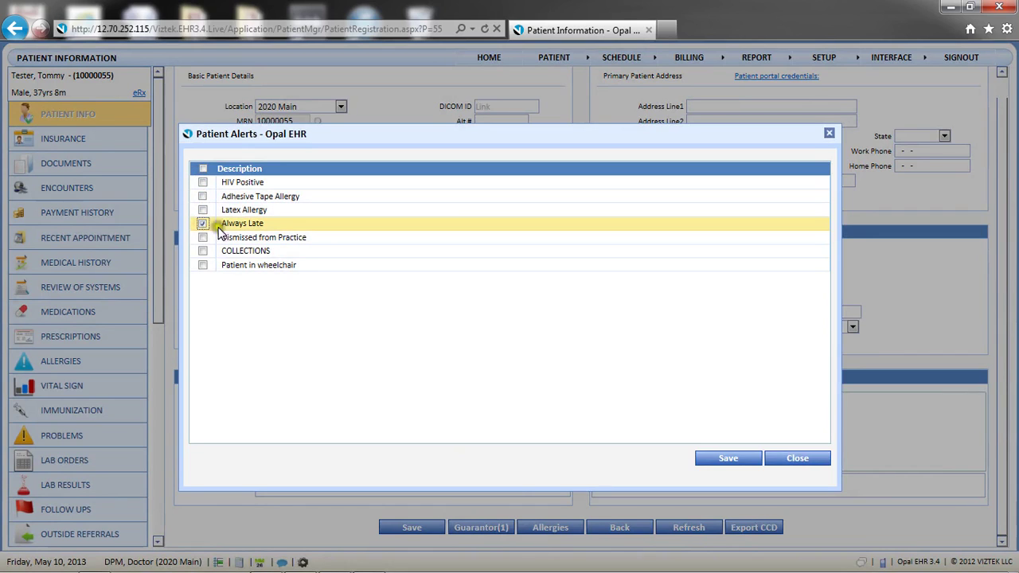
{"action": "left_click", "coordinate": [727, 459]}
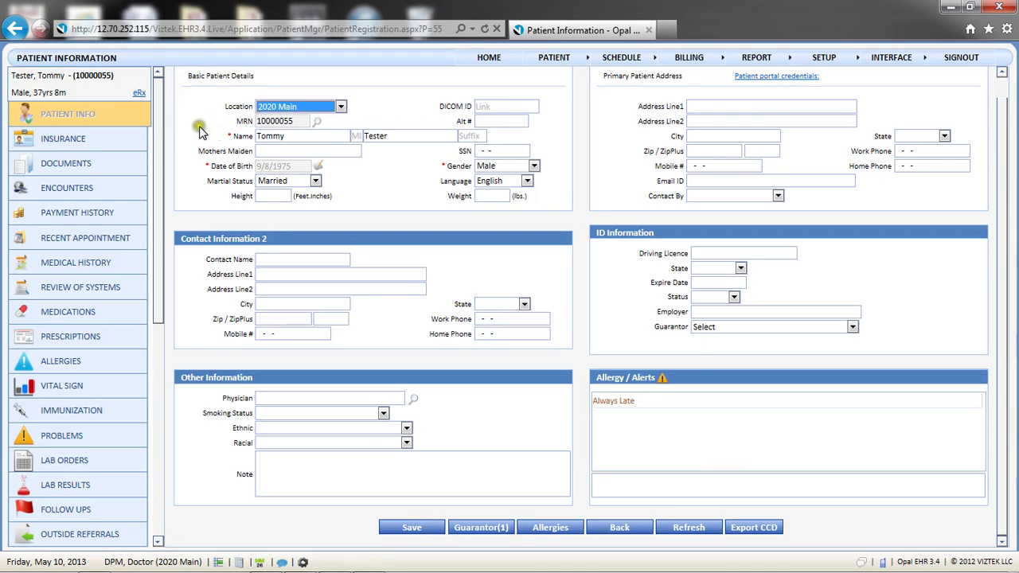
{"action": "left_click", "coordinate": [111, 140]}
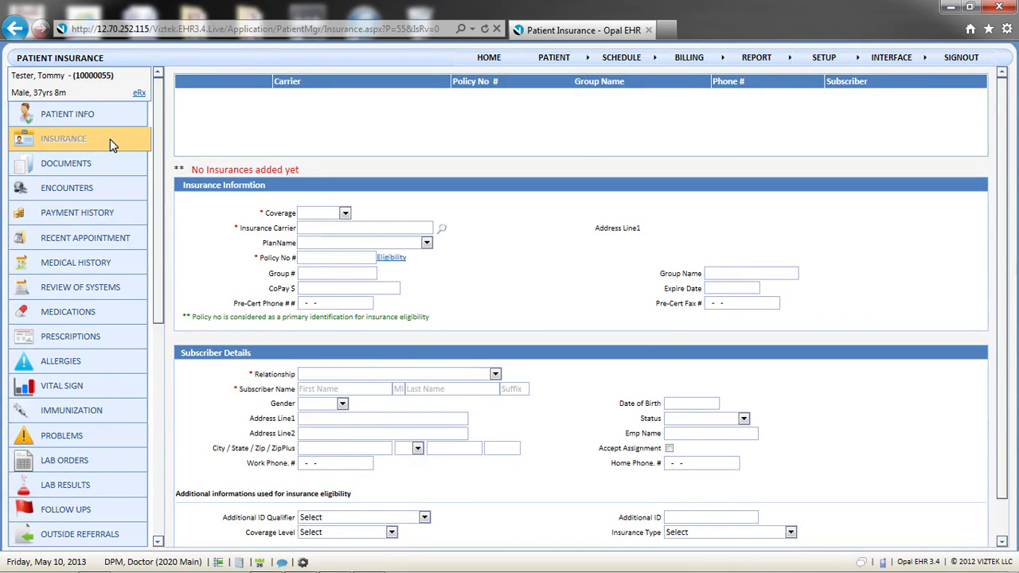
- Set coverage to Primary with carrier BCBS and plan PPO
{"action": "left_click", "coordinate": [344, 212]}
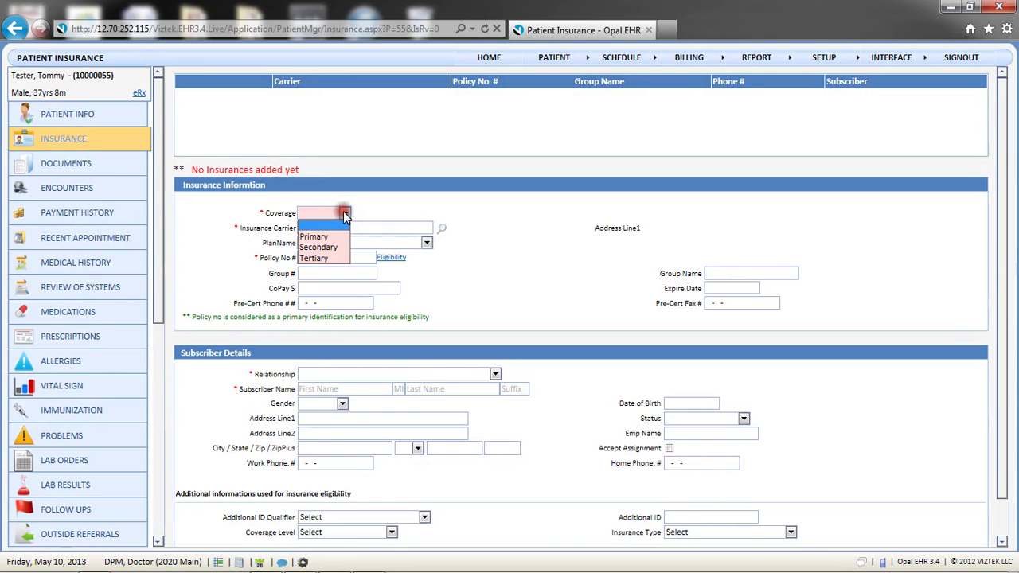
{"action": "left_click", "coordinate": [335, 239]}
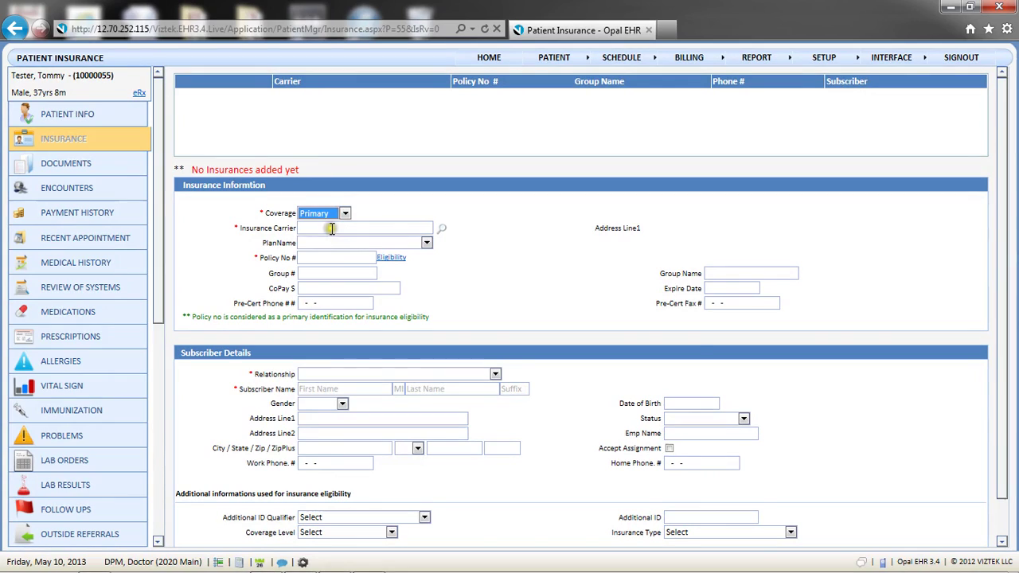
{"action": "left_click", "coordinate": [331, 230]}
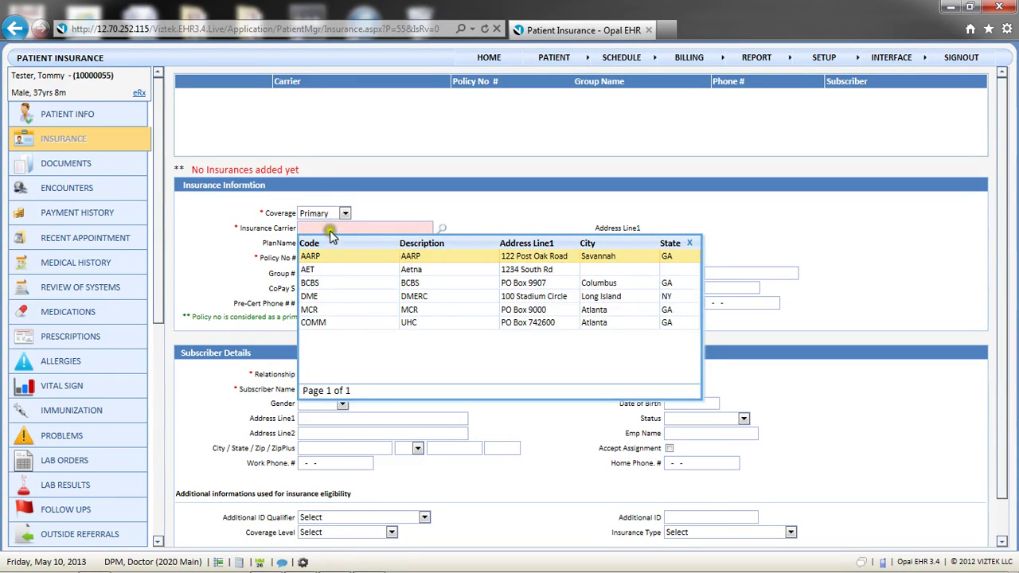
{"action": "left_click", "coordinate": [322, 288]}
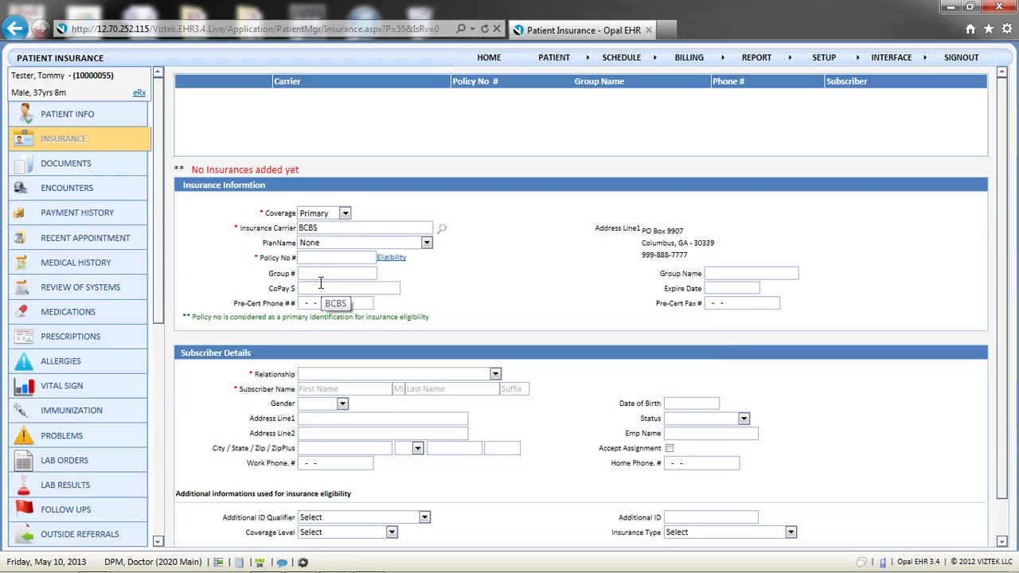
{"action": "left_click", "coordinate": [427, 243]}
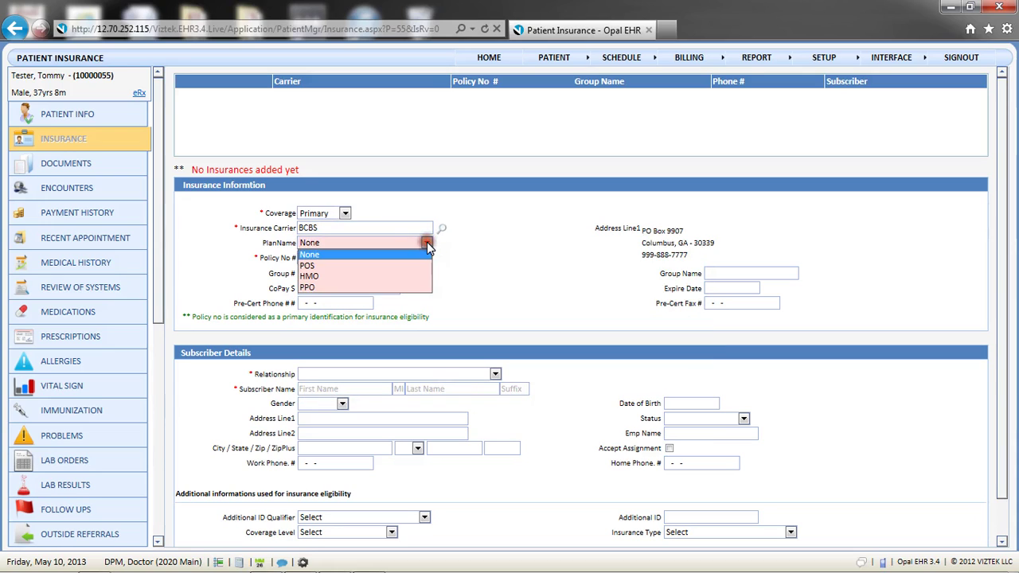
{"action": "left_click", "coordinate": [401, 288]}
- Enter the insurance policy number and group number
{"action": "left_click", "coordinate": [355, 259]}
{"action": "type", "text": "1235678"}
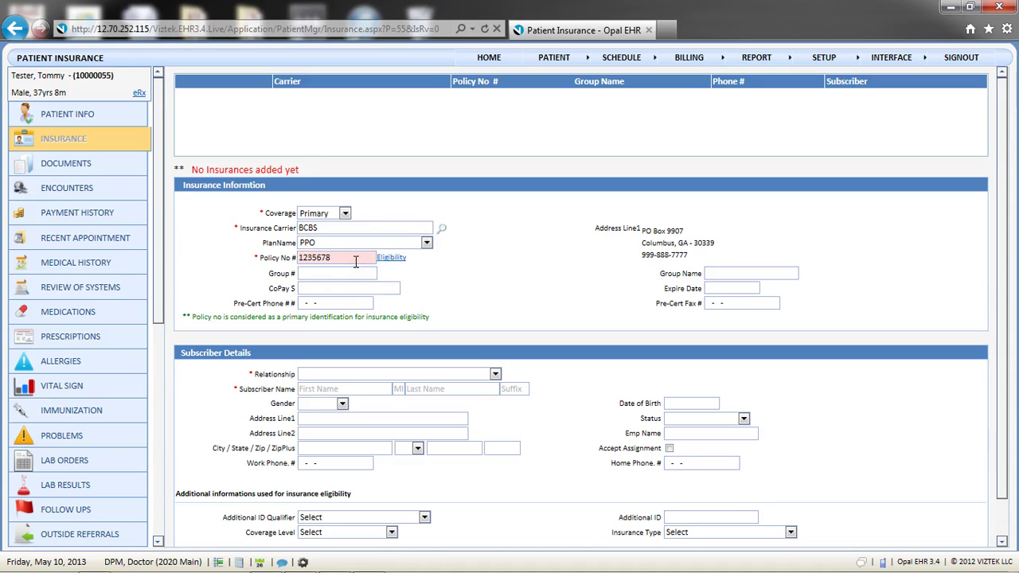
{"action": "key", "text": "Tab"}
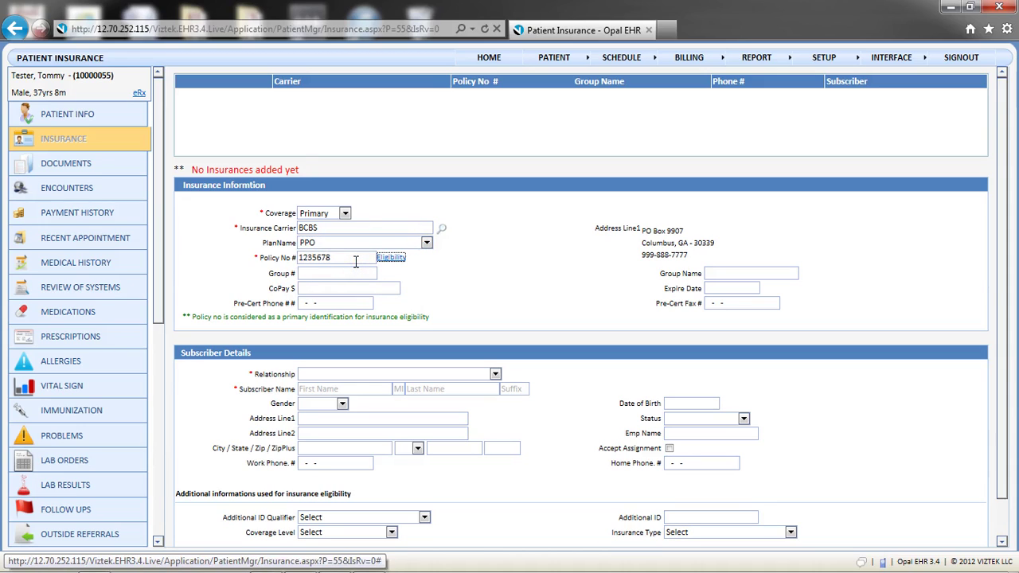
{"action": "left_click", "coordinate": [360, 272]}
{"action": "type", "text": "34"}
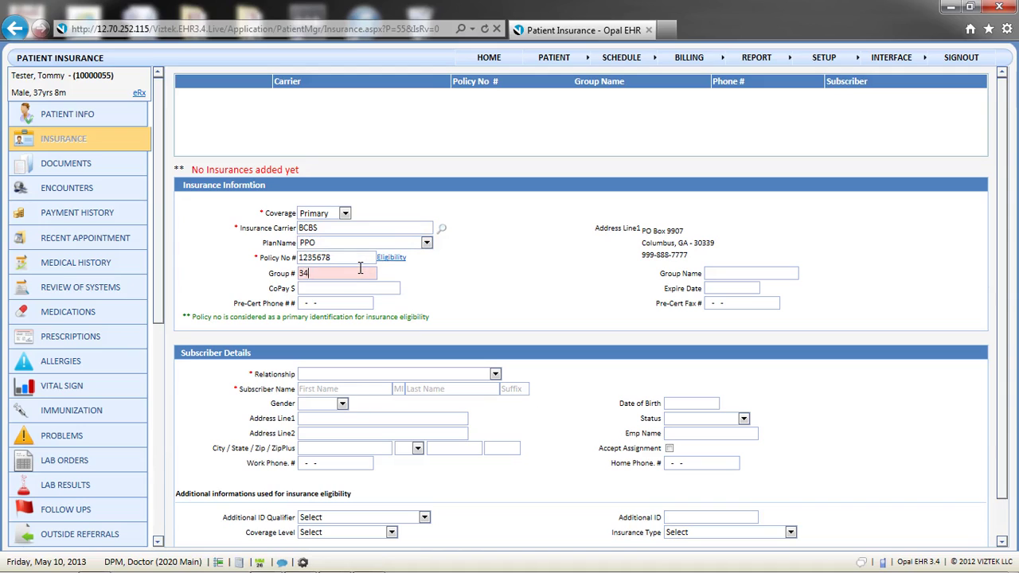
{"action": "type", "text": "56"}
{"action": "key", "text": "Tab"}
{"action": "key", "text": "Tab"}
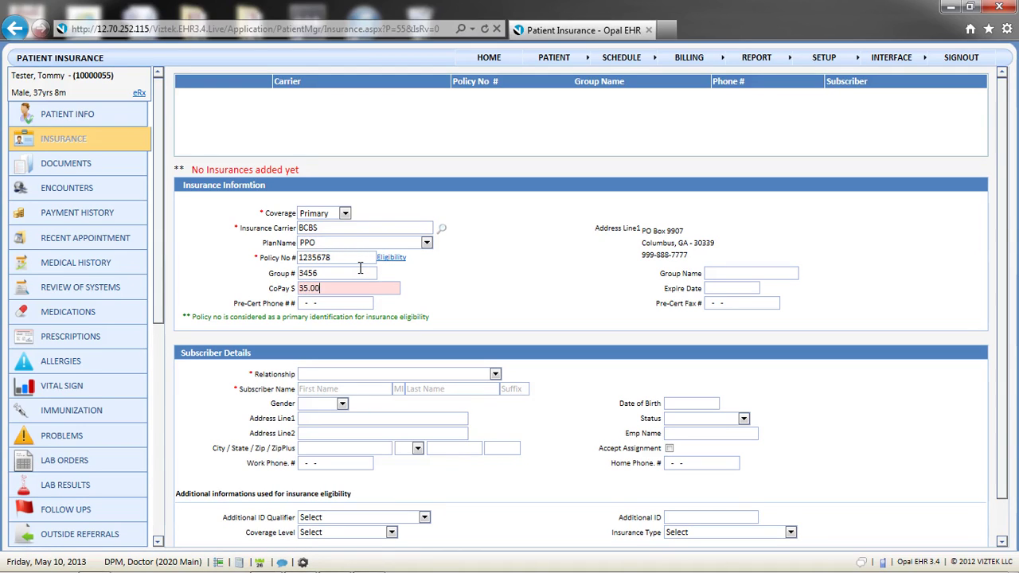
- Set relationship Self, accept assignment and insurance type Commercial, then save the primary insurance
{"action": "left_click", "coordinate": [417, 375]}
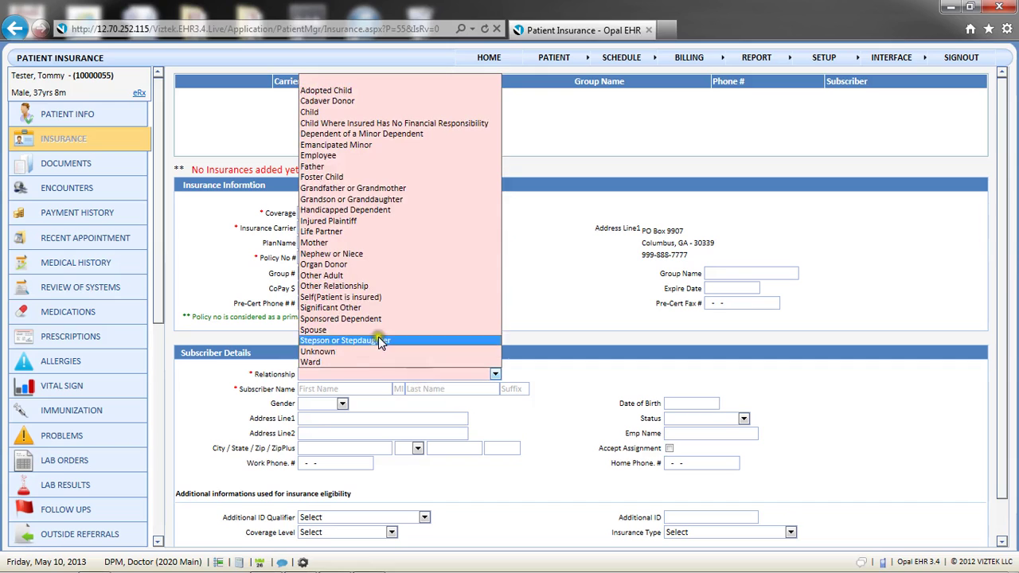
{"action": "left_click", "coordinate": [362, 297]}
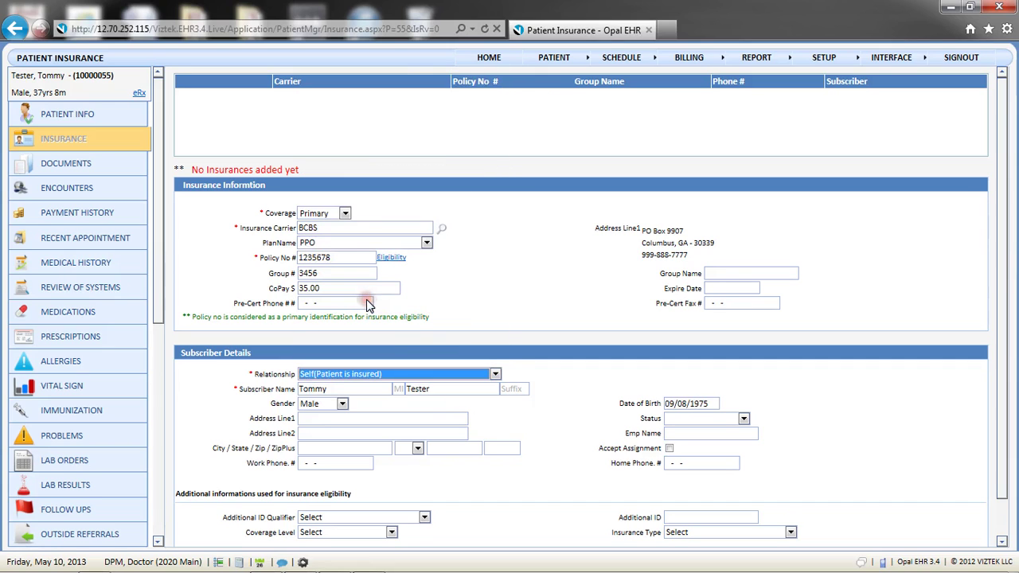
{"action": "left_click", "coordinate": [667, 449]}
{"action": "scroll", "coordinate": [670, 451], "scroll_direction": "down", "scroll_amount": 1}
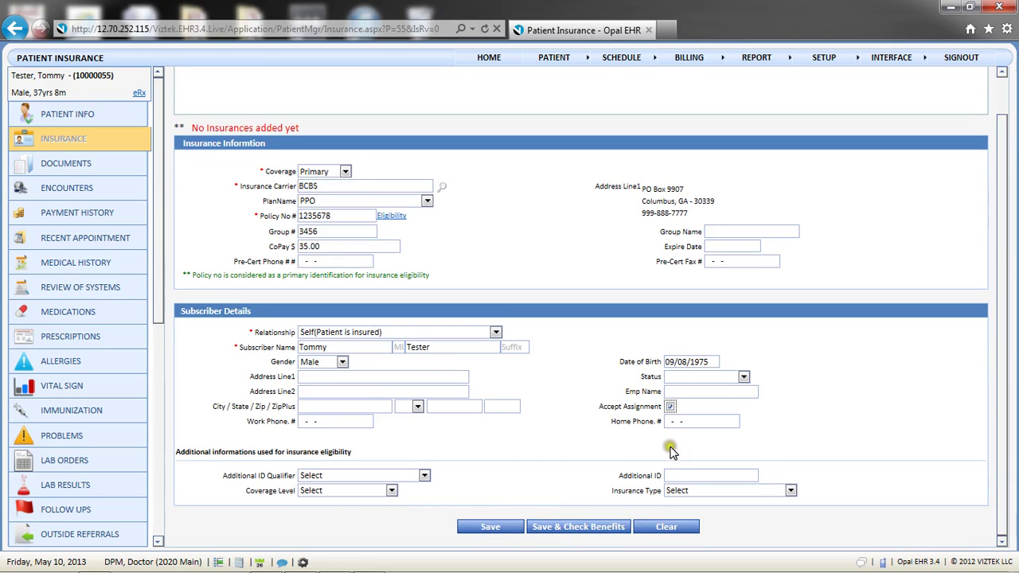
{"action": "left_click", "coordinate": [791, 491]}
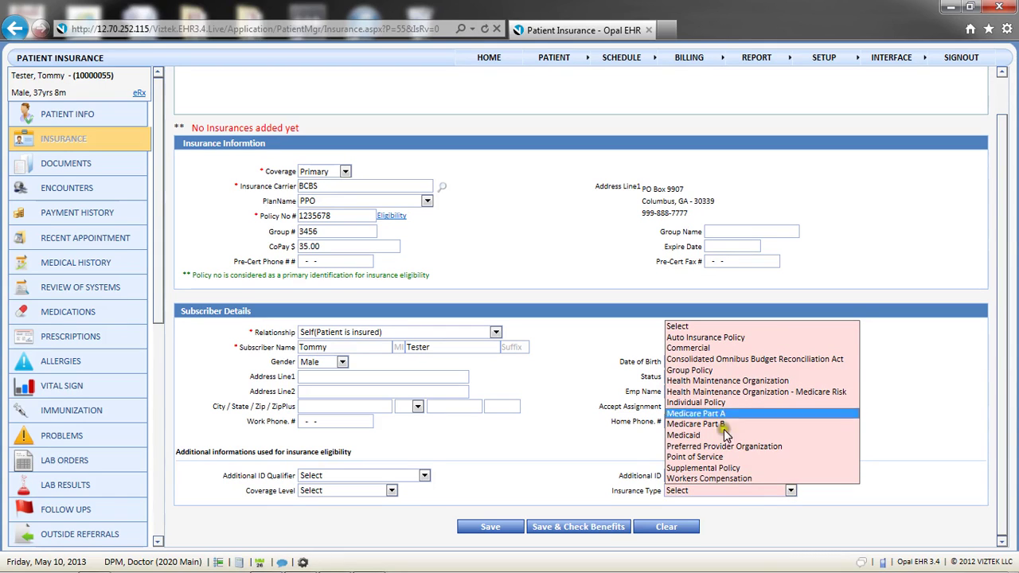
{"action": "left_click", "coordinate": [719, 348]}
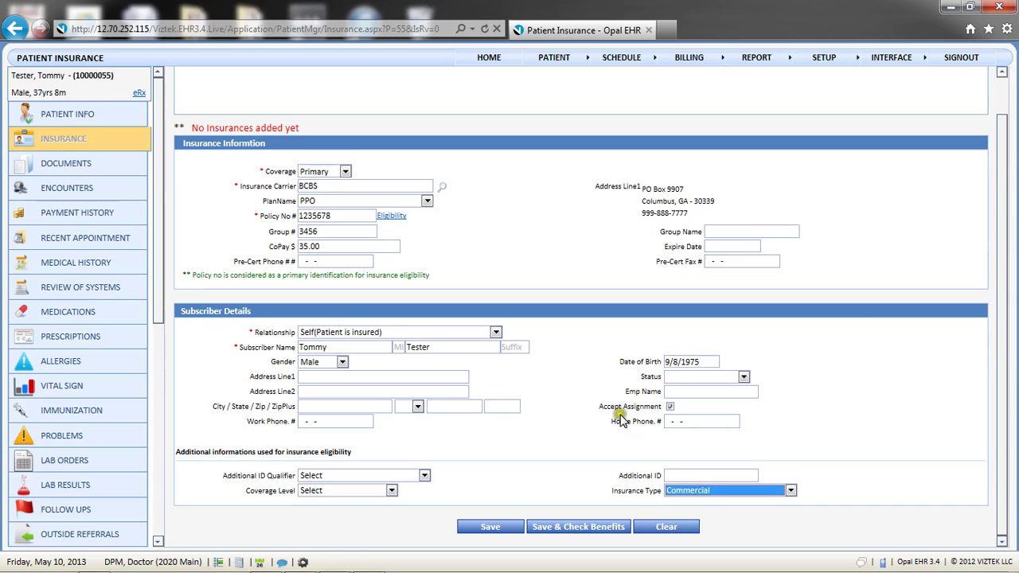
{"action": "left_click", "coordinate": [494, 533]}
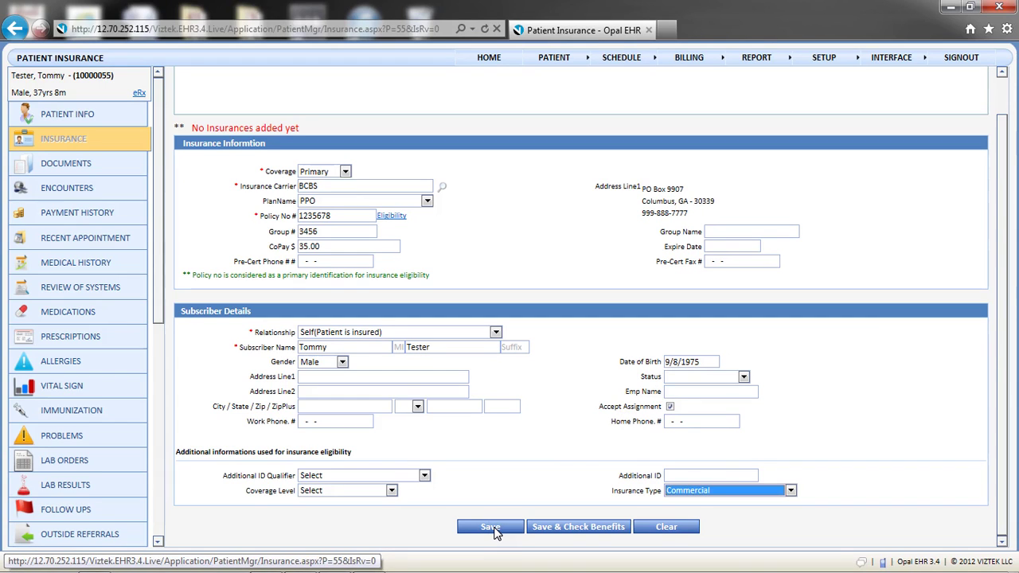
{"action": "left_click", "coordinate": [494, 532]}
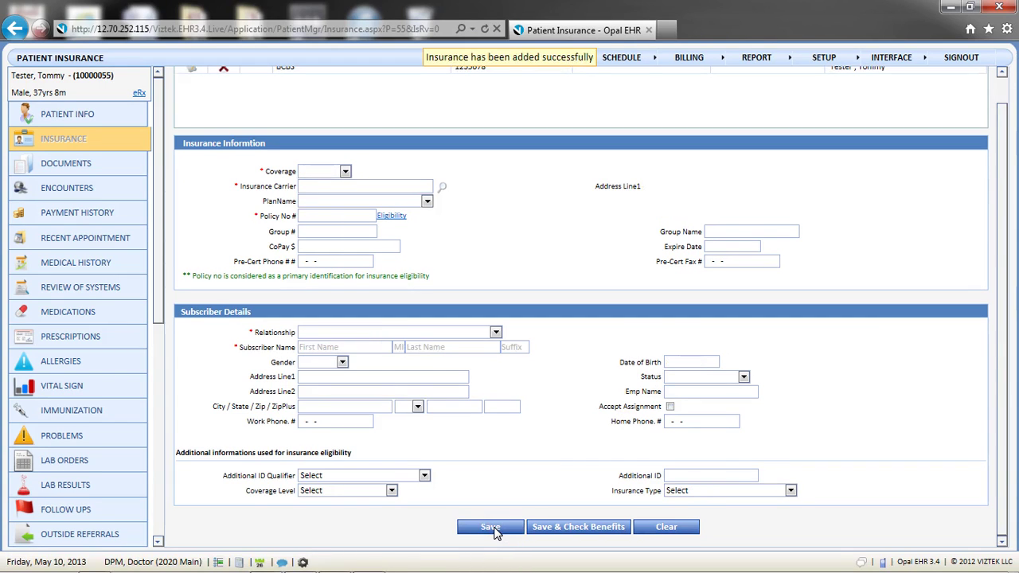
- Save and check benefits for the BCBS policy, leaving a blank insurance form
{"action": "left_click", "coordinate": [572, 530]}
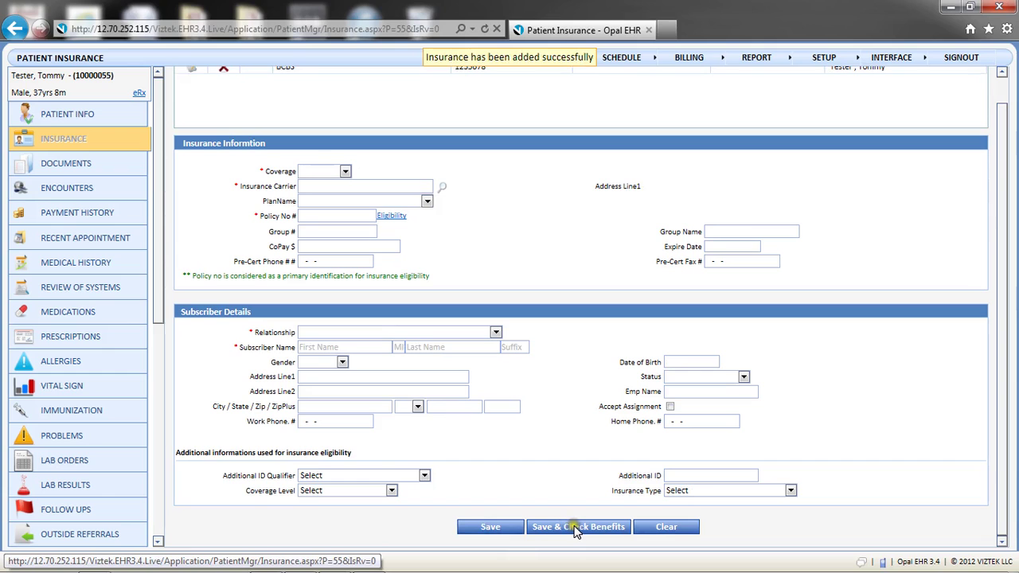
{"action": "left_click", "coordinate": [574, 530]}
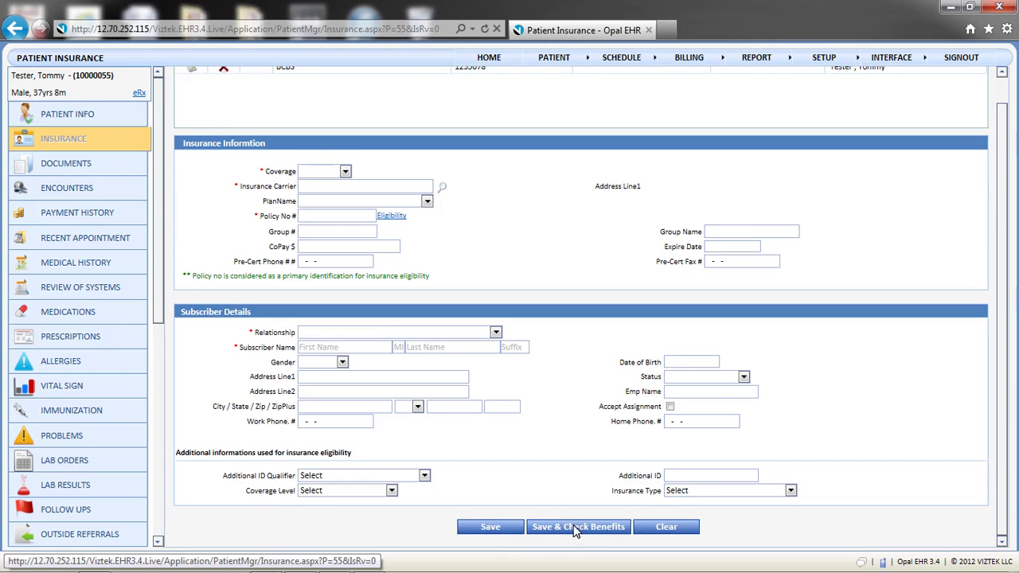
{"action": "left_click", "coordinate": [475, 180]}
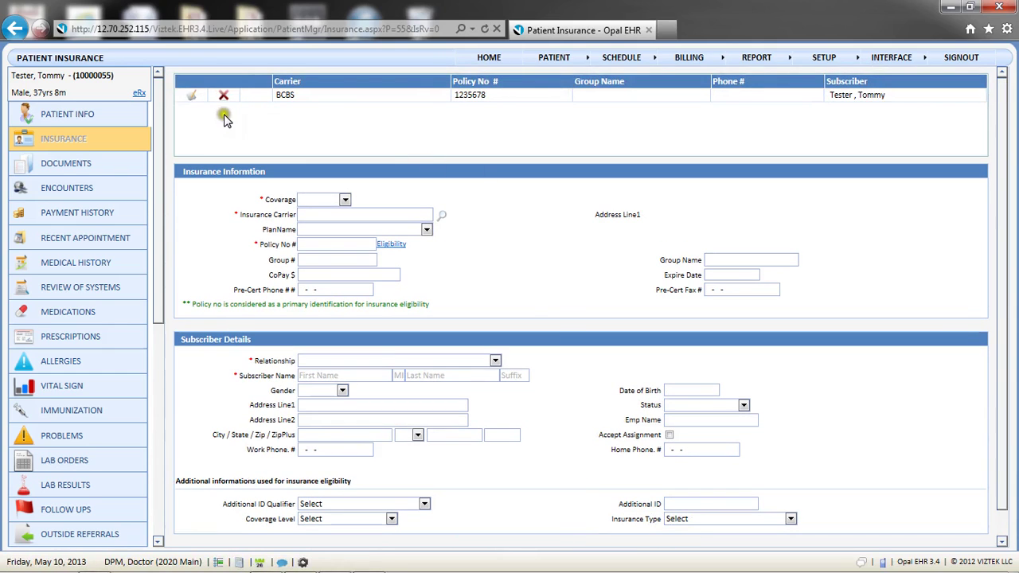
{"action": "left_click", "coordinate": [554, 113]}
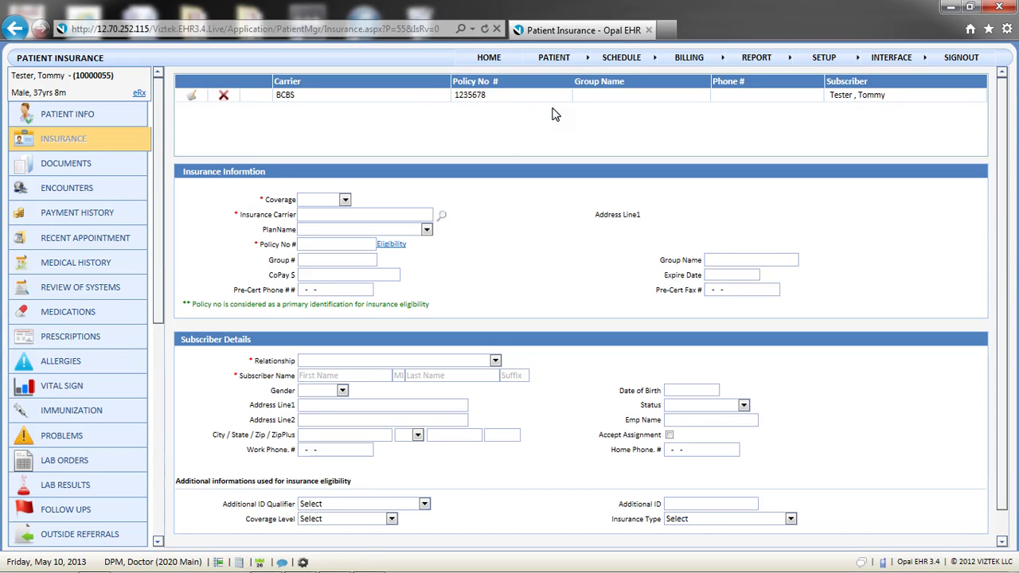
{"action": "left_click", "coordinate": [364, 141]}
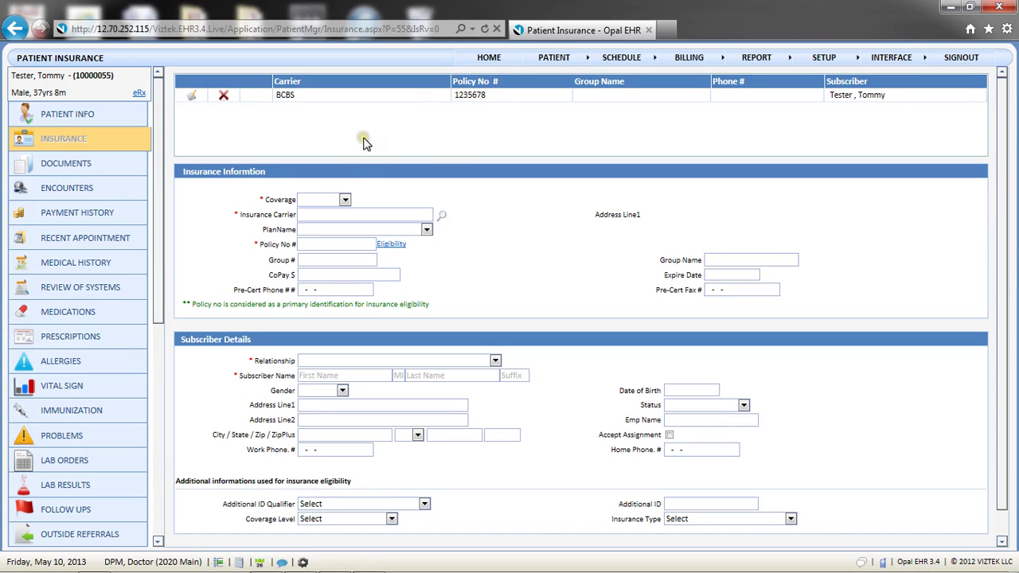
{"action": "left_click", "coordinate": [345, 199]}
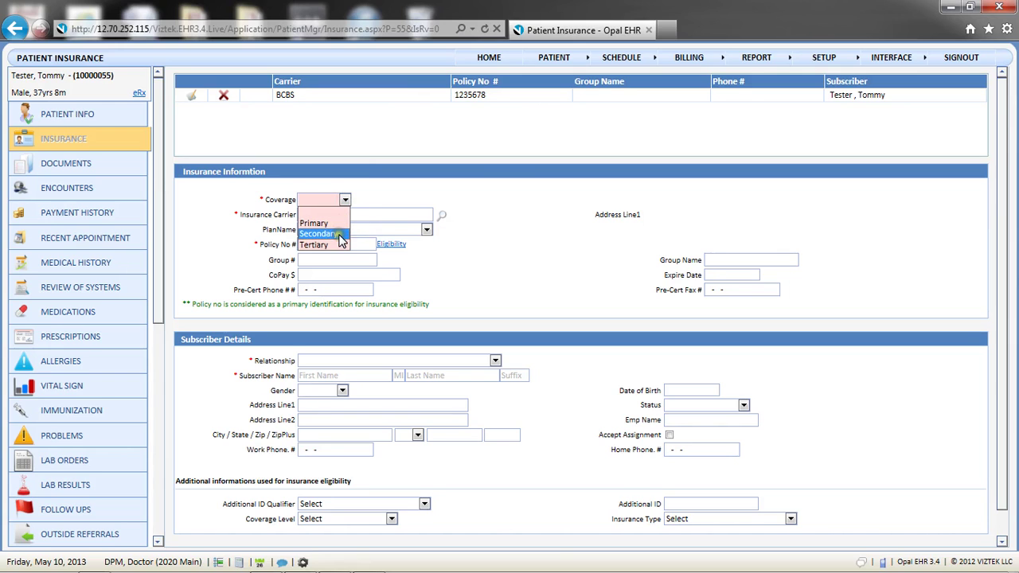
- Set coverage to Secondary with carrier UHC and enter the policy number
{"action": "left_click", "coordinate": [336, 234]}
{"action": "left_click", "coordinate": [339, 216]}
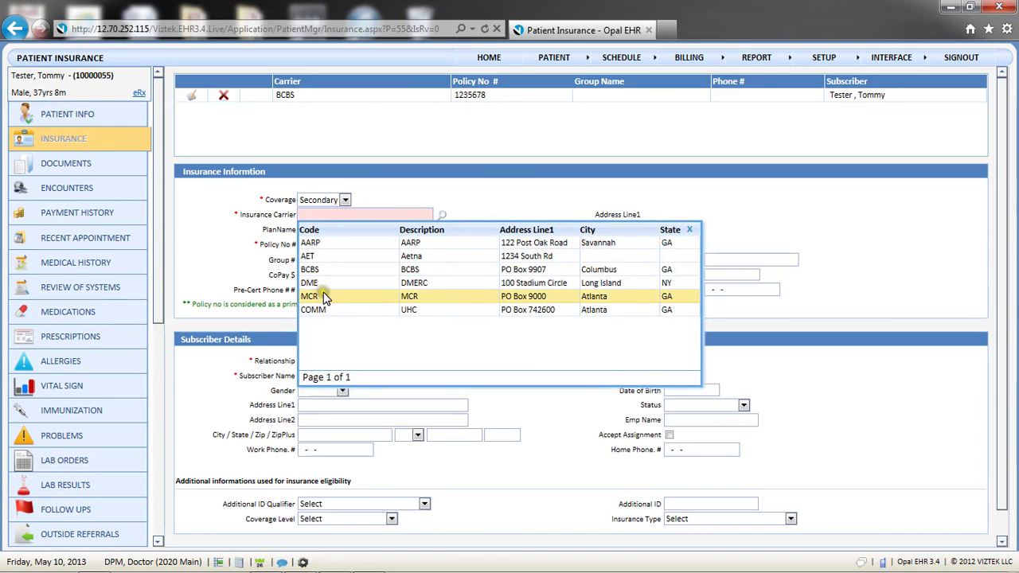
{"action": "left_click", "coordinate": [314, 309]}
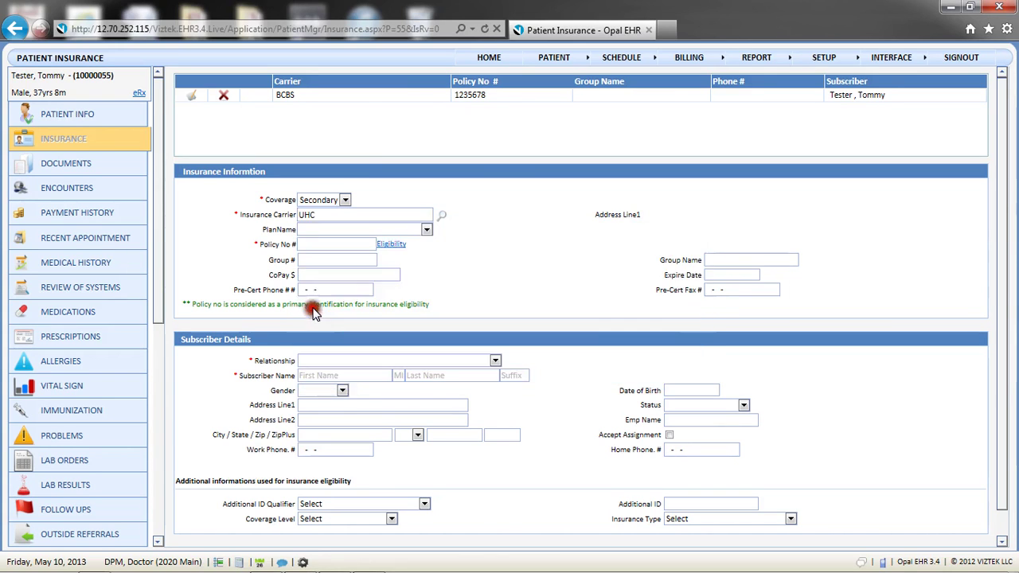
{"action": "left_click", "coordinate": [303, 245]}
{"action": "type", "text": "1234567"}
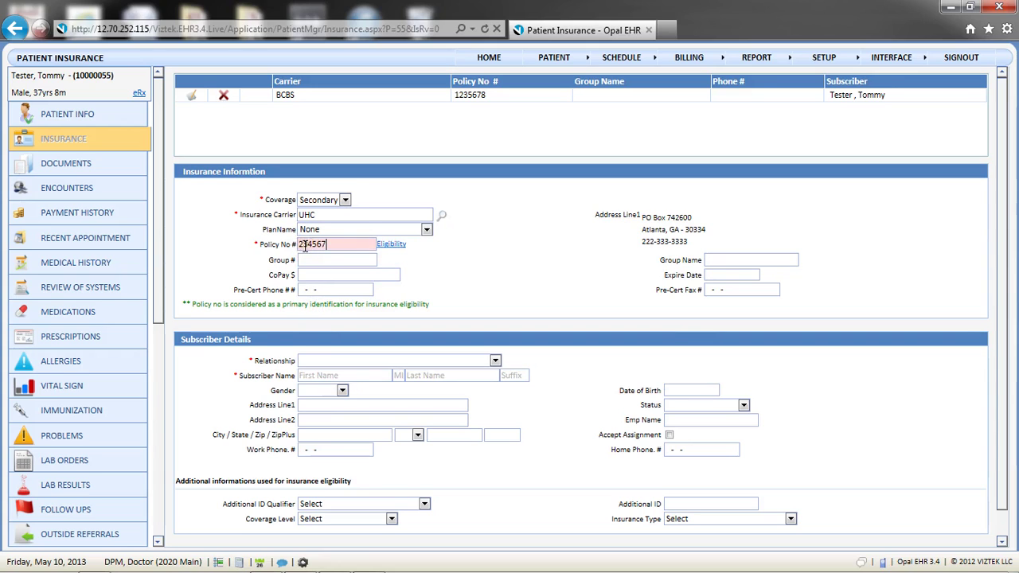
- Make the subscriber a Female spouse, entering the spouse's name and birth date 01/01/1990
{"action": "left_click", "coordinate": [316, 362]}
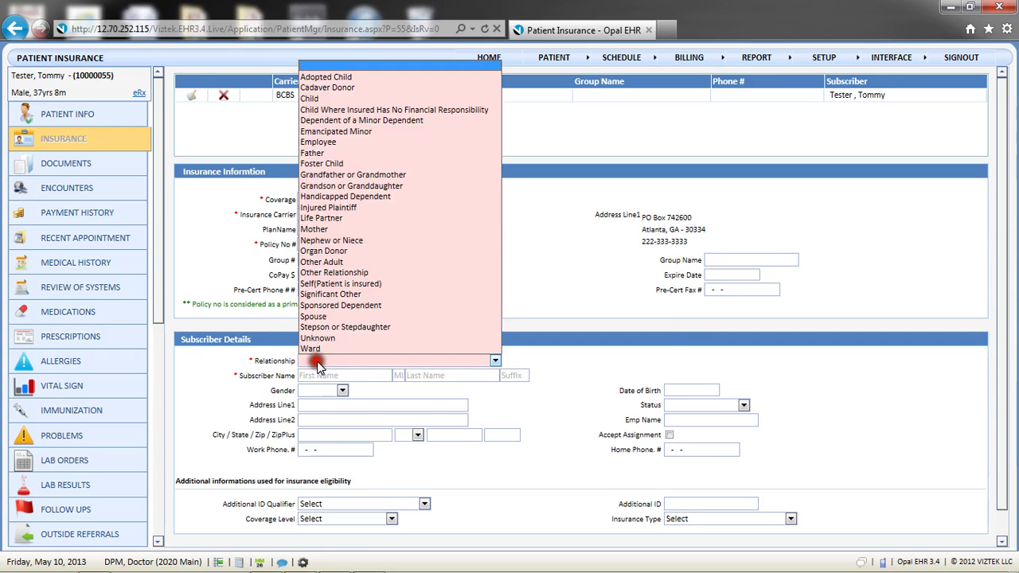
{"action": "left_click", "coordinate": [315, 316]}
{"action": "left_click", "coordinate": [324, 371]}
{"action": "type", "text": "Mar"}
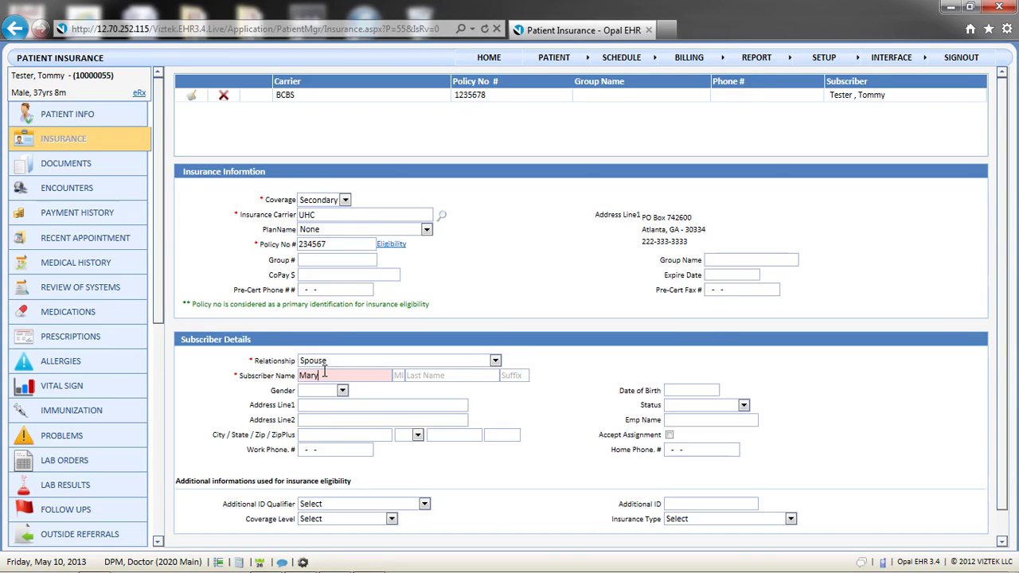
{"action": "type", "text": "y"}
{"action": "key", "text": "Tab"}
{"action": "key", "text": "Tab"}
{"action": "type", "text": "T"}
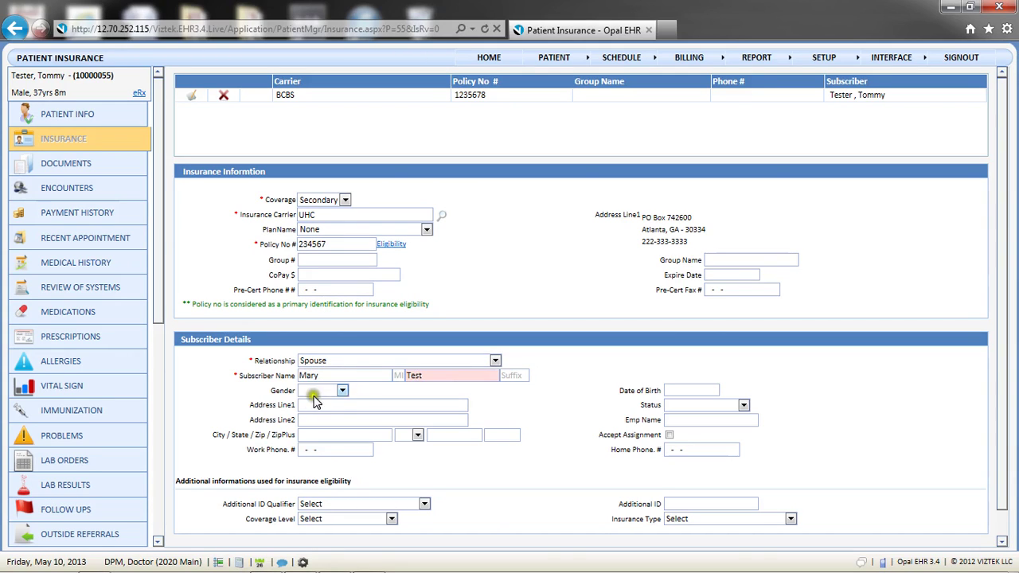
{"action": "left_click", "coordinate": [318, 390]}
{"action": "left_click", "coordinate": [319, 424]}
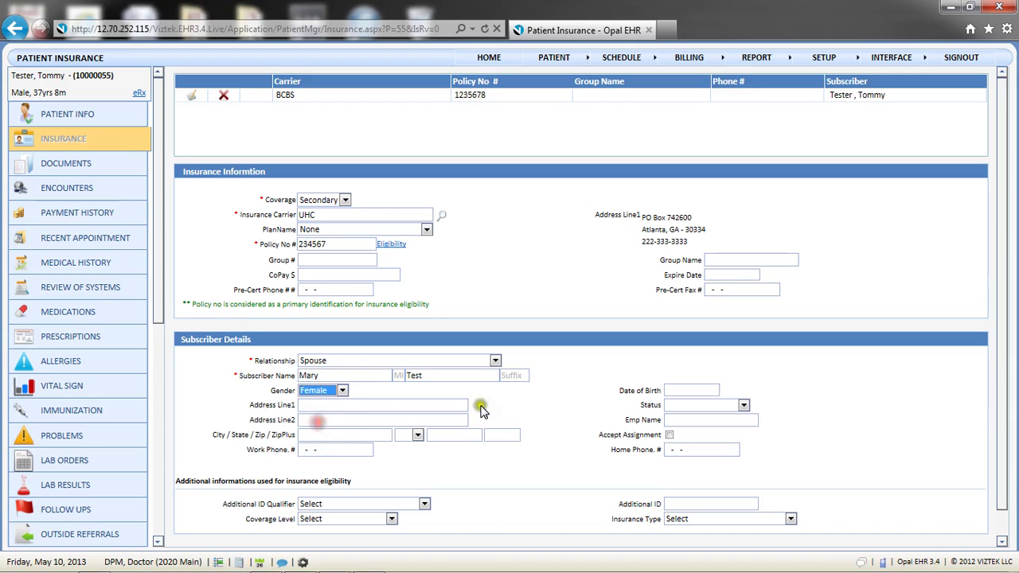
{"action": "left_click", "coordinate": [683, 391]}
{"action": "type", "text": "01/"}
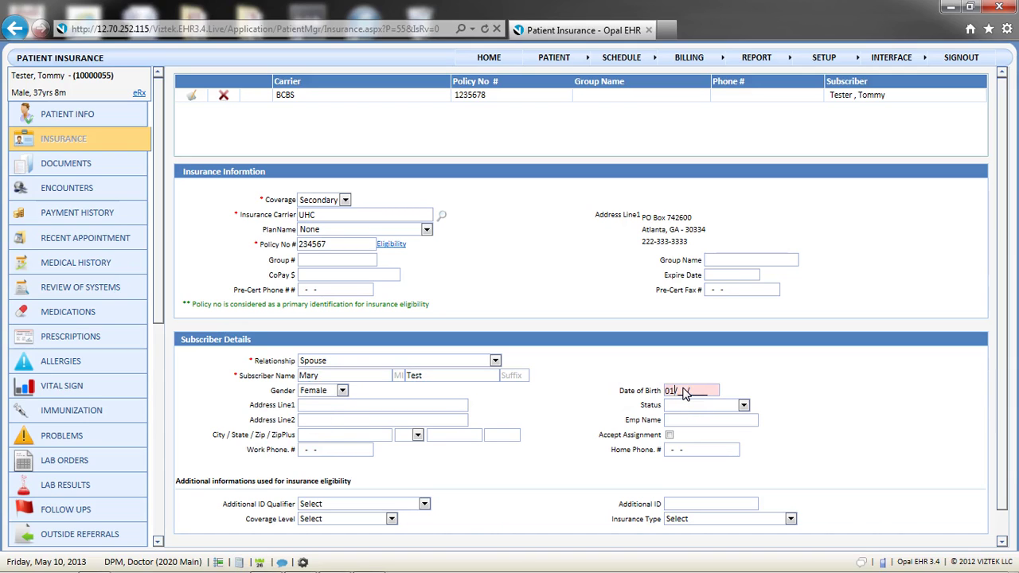
{"action": "type", "text": "01/1990"}
{"action": "scroll", "coordinate": [683, 394], "scroll_direction": "down", "scroll_amount": 1}
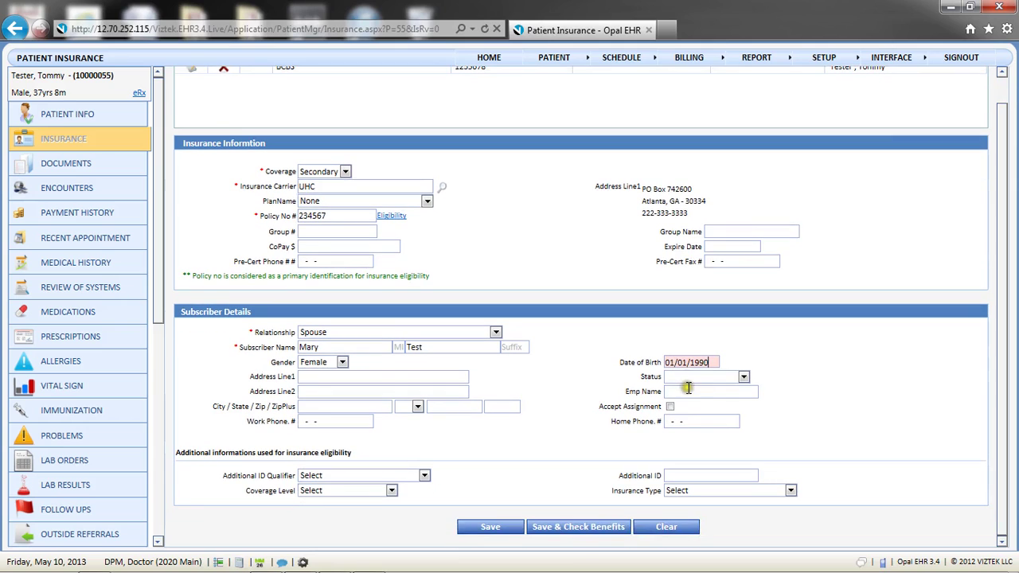
- Save the UHC secondary insurance and go to the patient's Documents page
{"action": "left_click", "coordinate": [498, 526]}
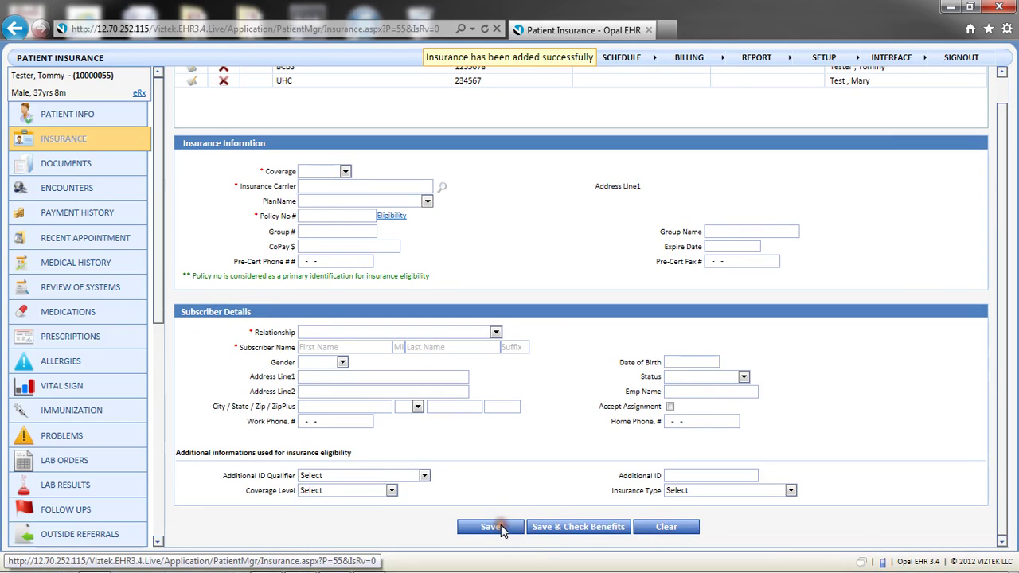
{"action": "left_click", "coordinate": [120, 167]}
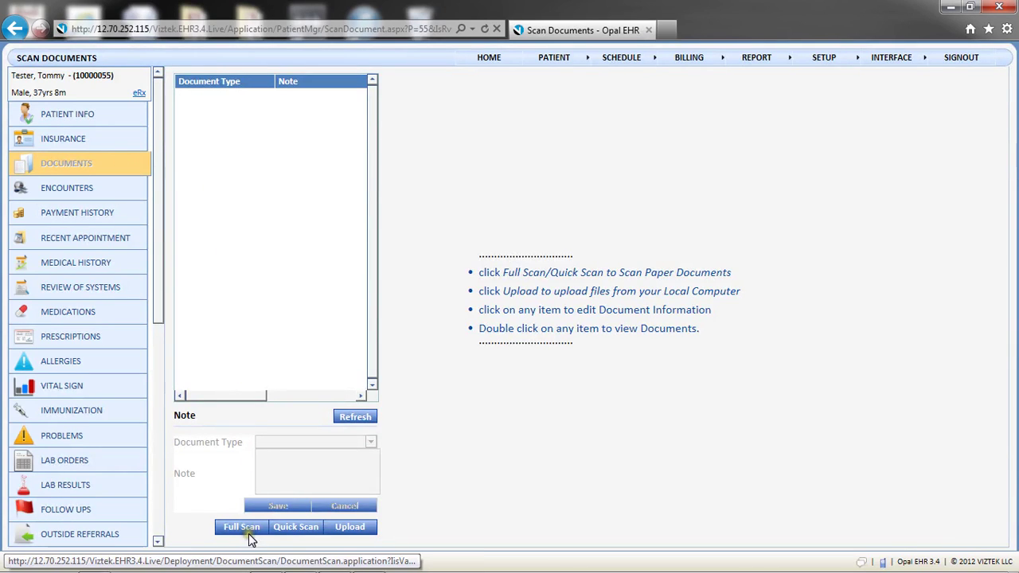
- Launch Full Scan to open the Document Scan window with the HP Officejet 6500 scanner
{"action": "left_click", "coordinate": [338, 532]}
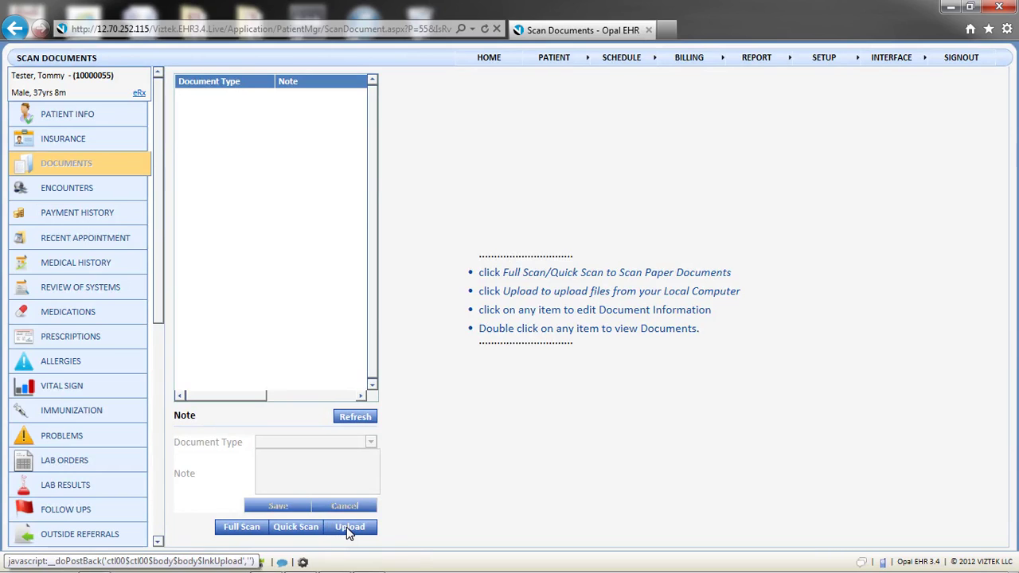
{"action": "left_click", "coordinate": [276, 522]}
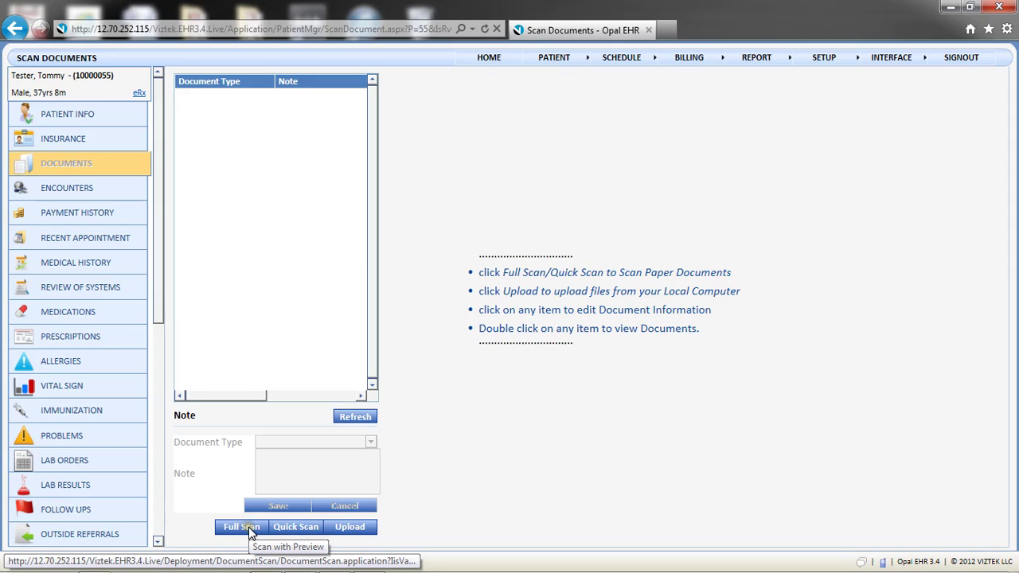
{"action": "left_click", "coordinate": [295, 529]}
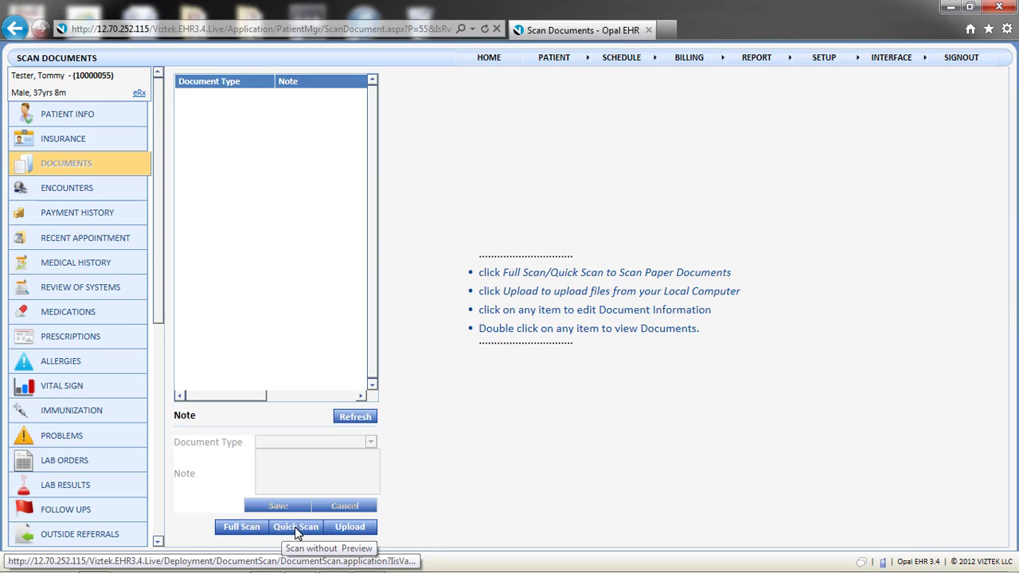
{"action": "left_click", "coordinate": [348, 529]}
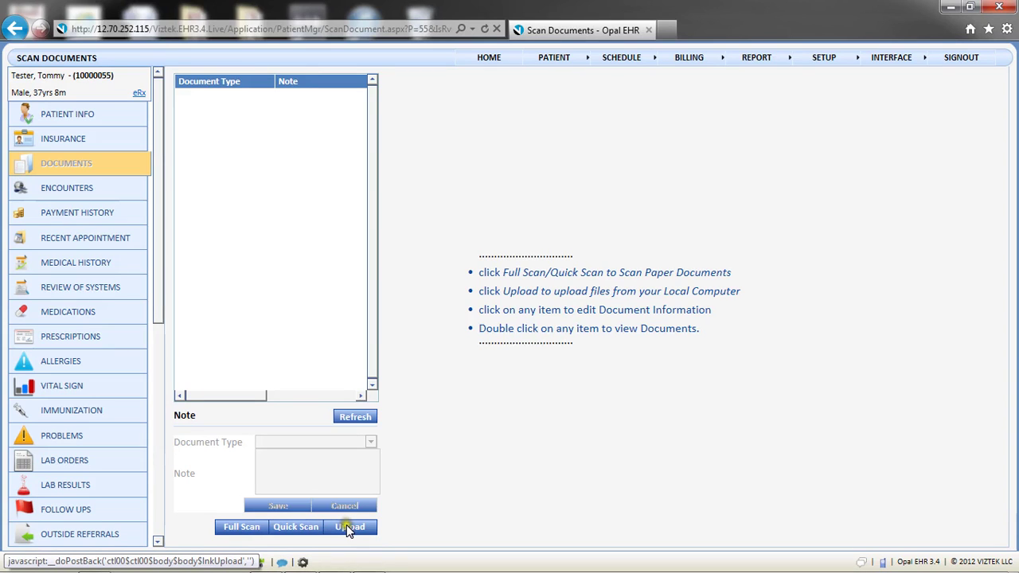
{"action": "left_click", "coordinate": [253, 530]}
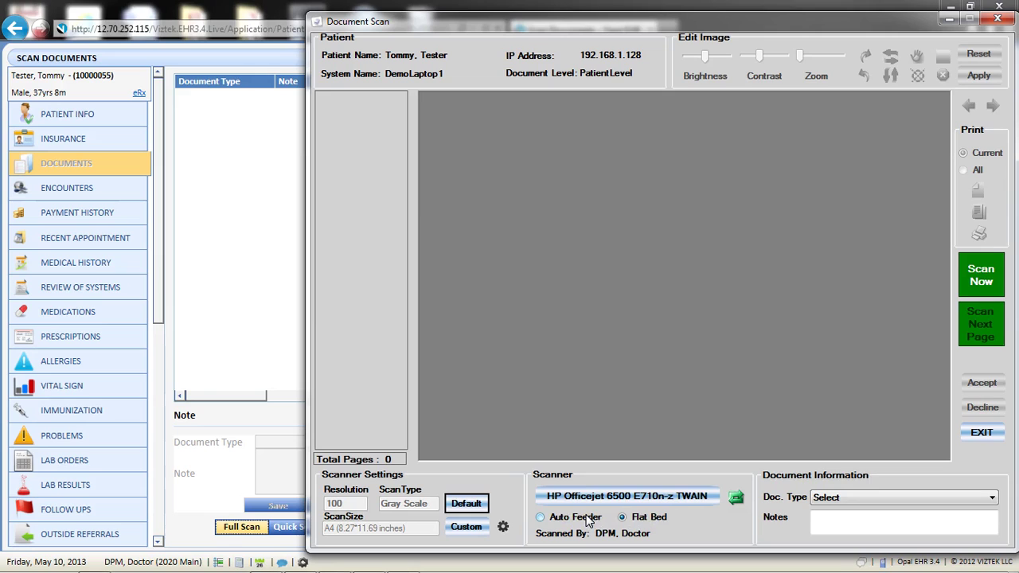
- Set the scan's document type to Labs and assign it to the doctor user in the Provider group
{"action": "left_click", "coordinate": [993, 497]}
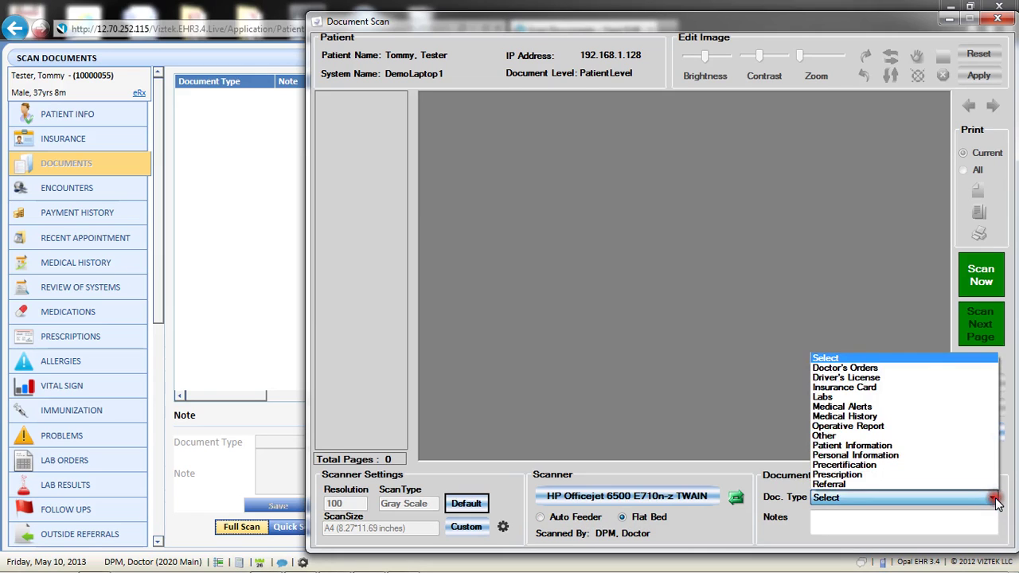
{"action": "left_click", "coordinate": [902, 397]}
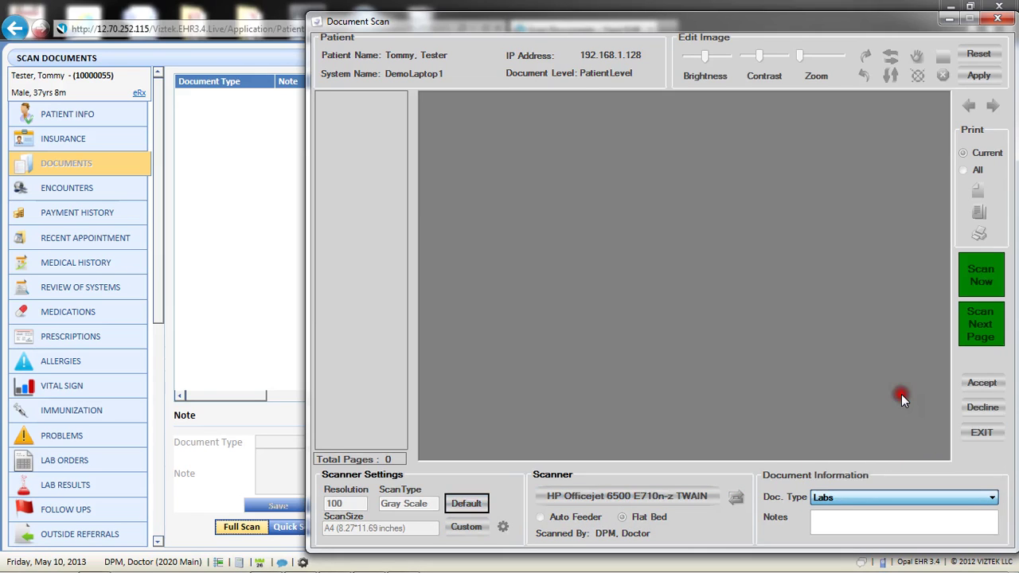
{"action": "left_click", "coordinate": [719, 352]}
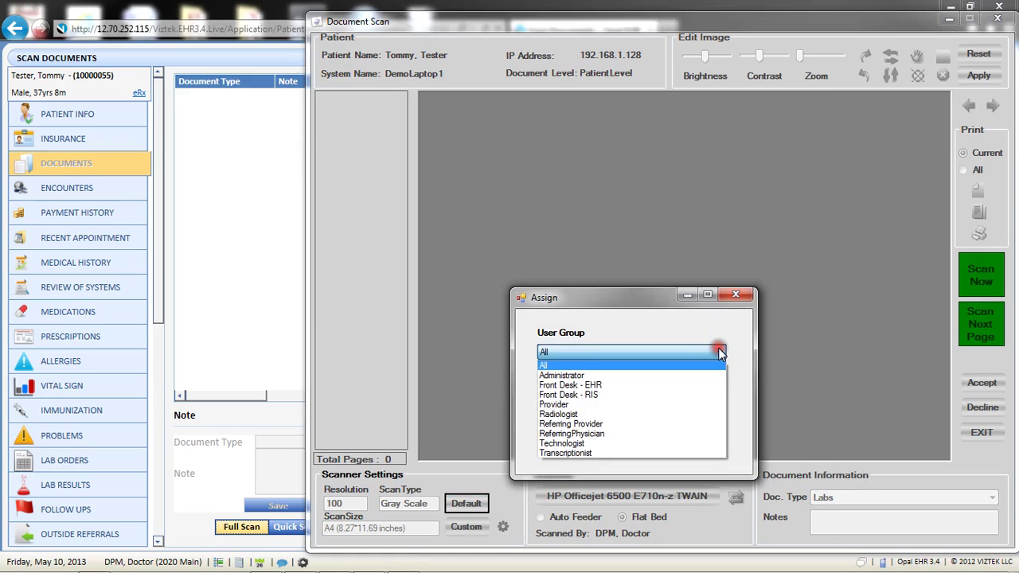
{"action": "left_click", "coordinate": [569, 404]}
{"action": "left_click", "coordinate": [657, 398]}
{"action": "left_click", "coordinate": [588, 439]}
{"action": "left_click", "coordinate": [590, 449]}
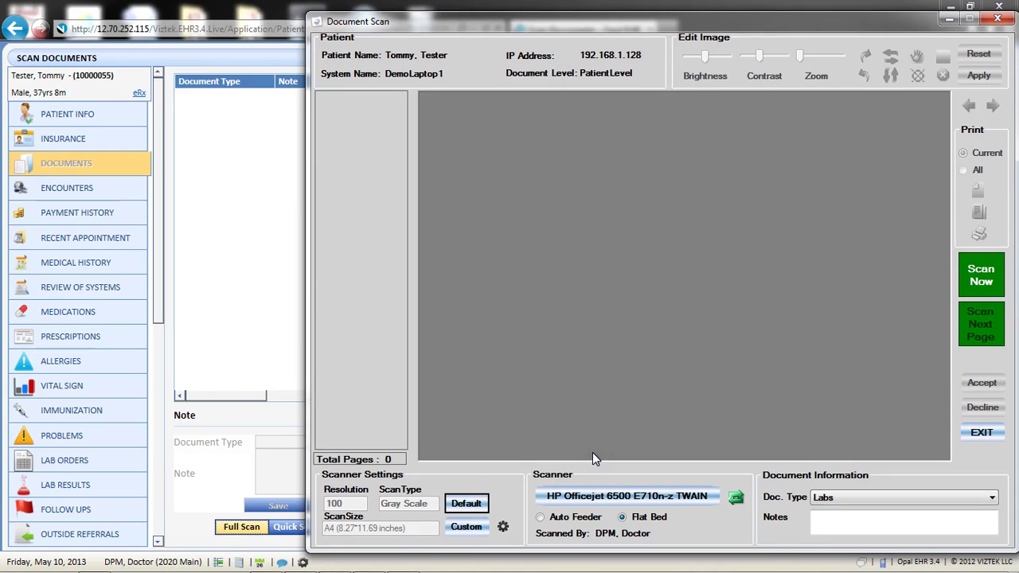